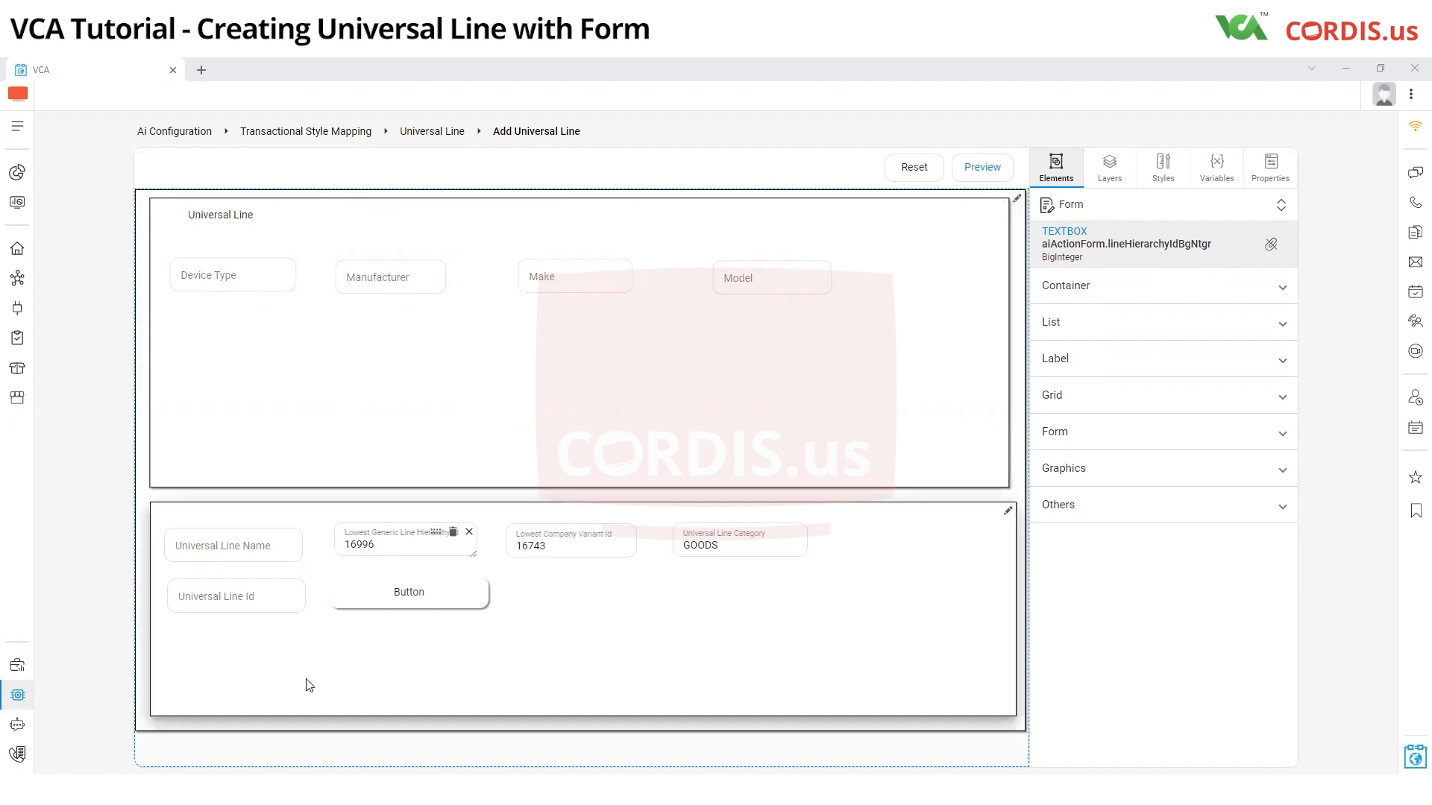
# Step: Inspect the variable bindings of the Universal Line Name, hierarchy, variant, category and Id textboxes and the button in the lower container
pyautogui.click(287, 552)
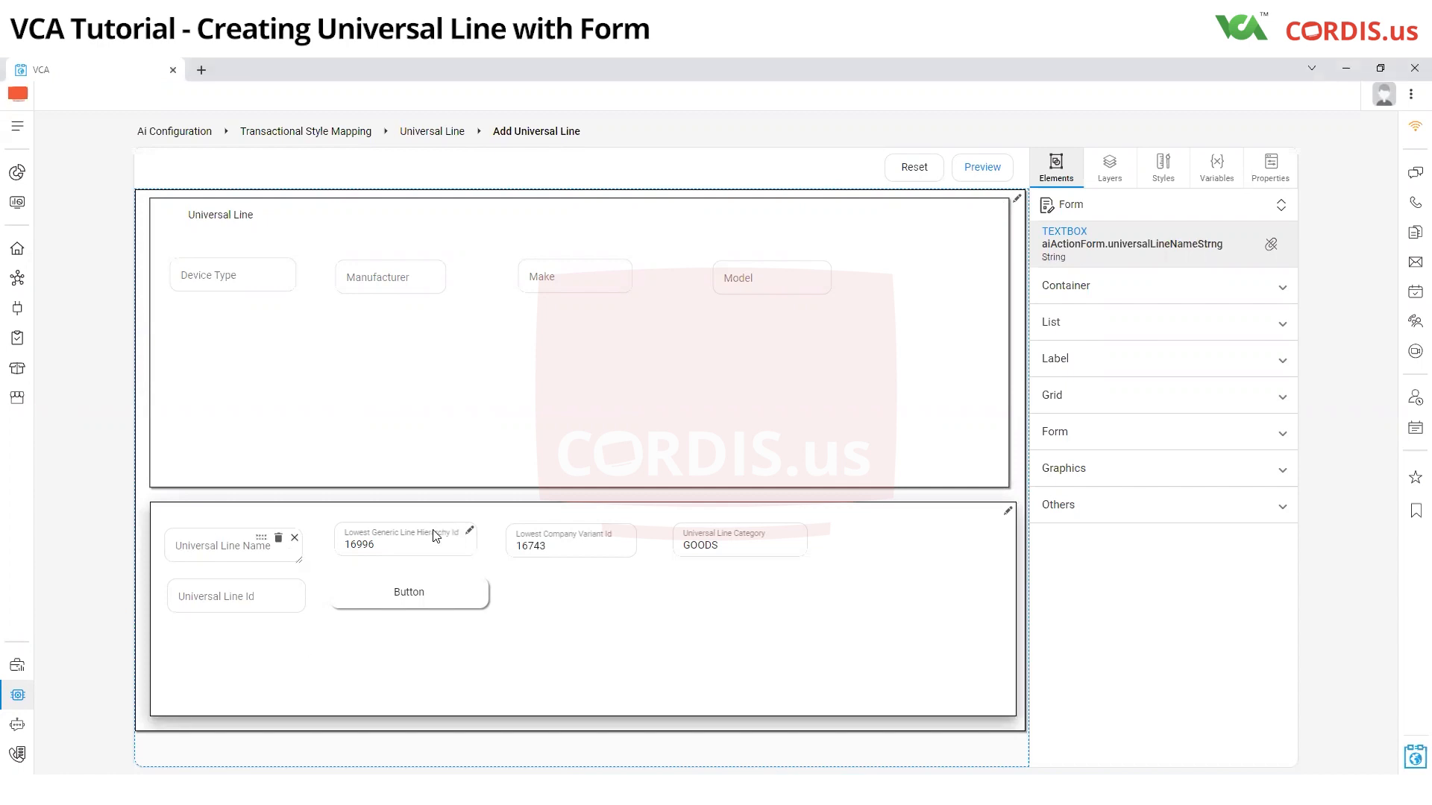
pyautogui.click(399, 543)
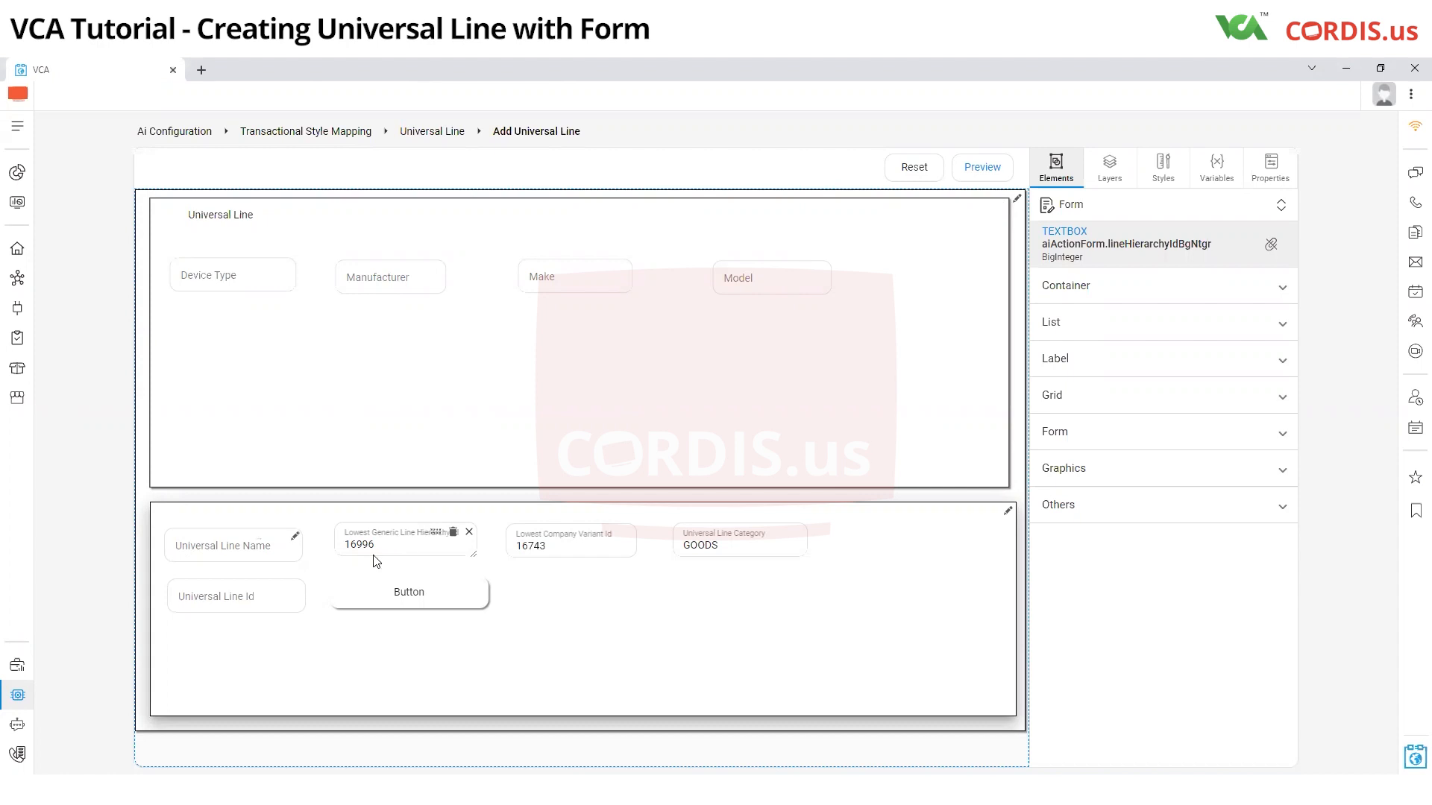
pyautogui.click(598, 552)
pyautogui.click(737, 547)
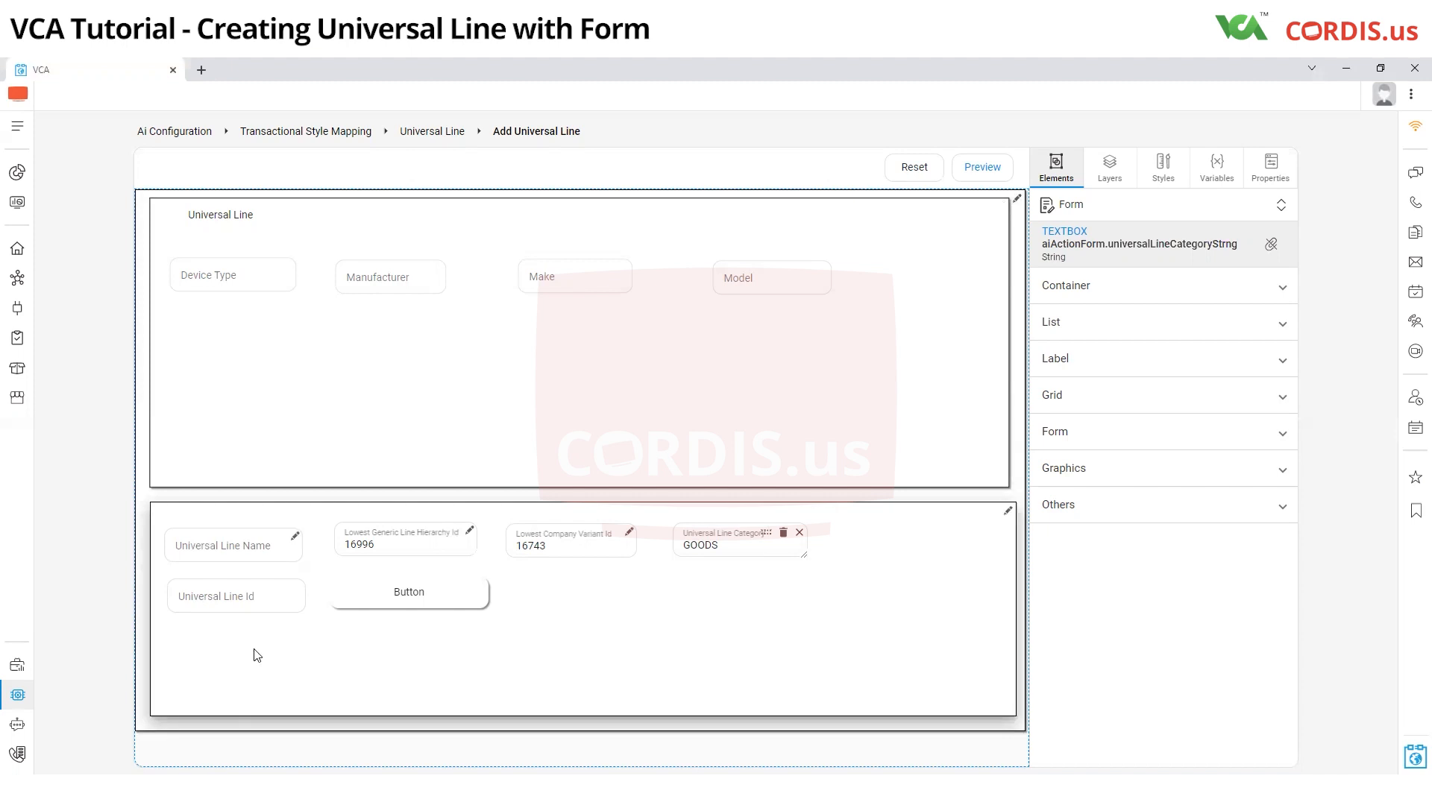
pyautogui.click(292, 595)
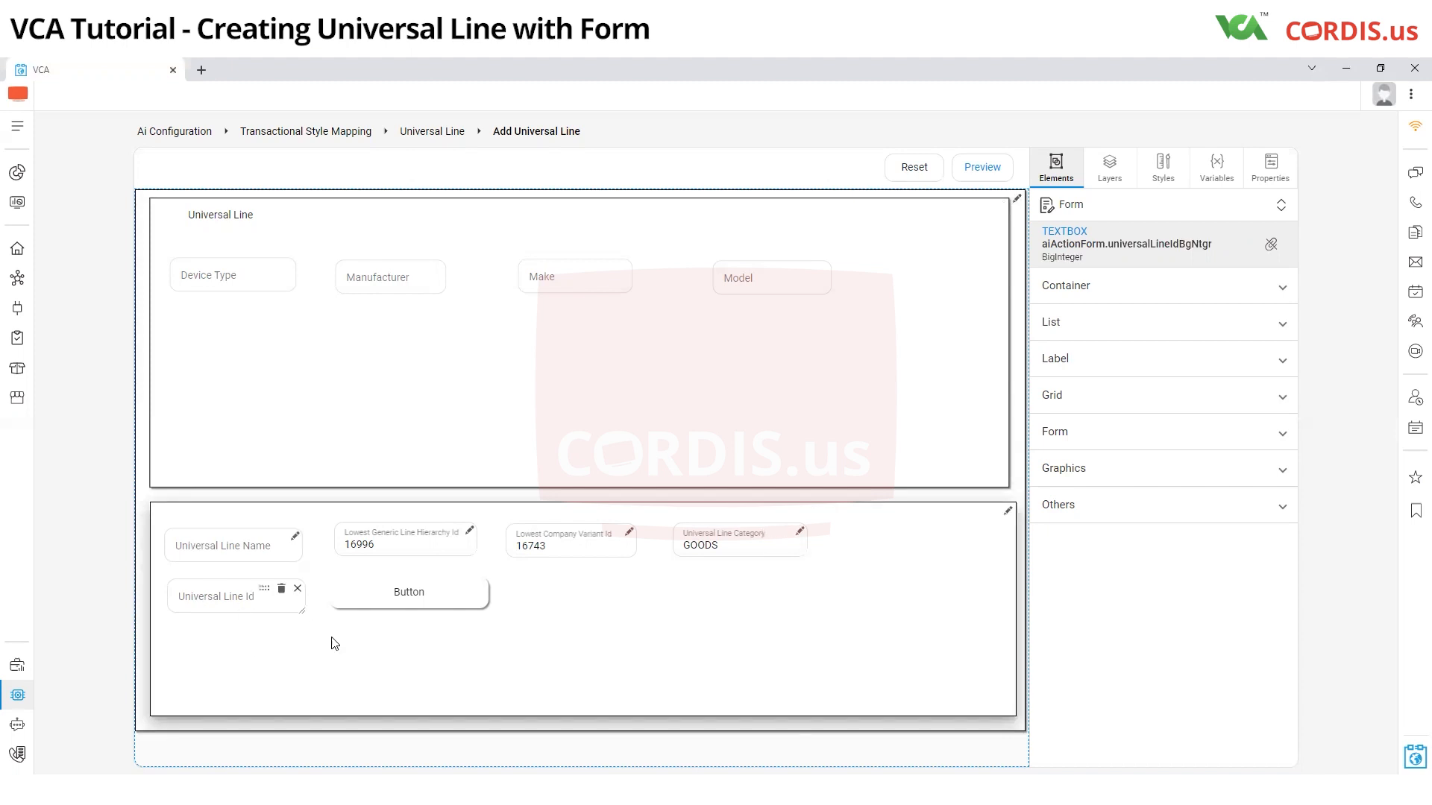
pyautogui.click(486, 595)
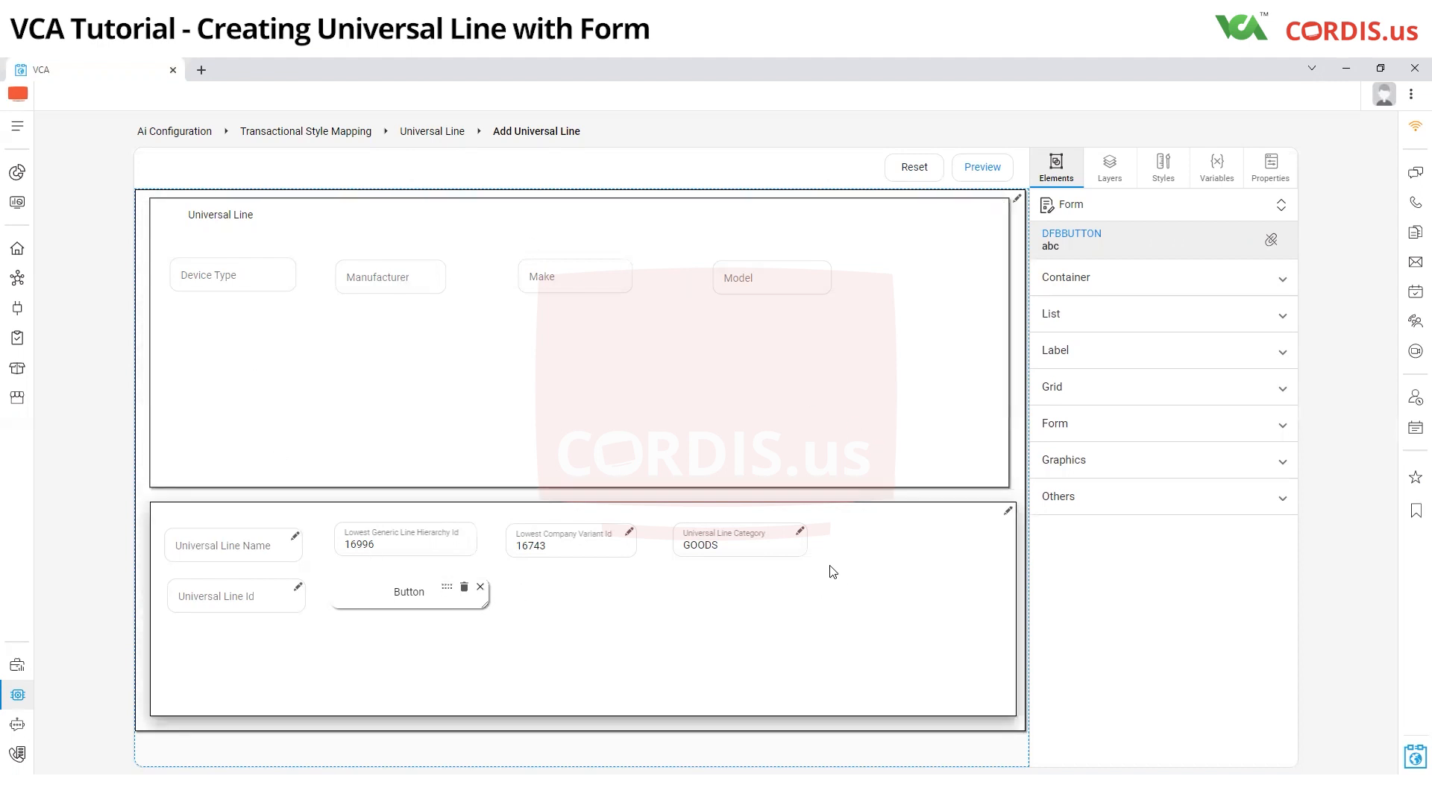
# Step: Inspect the variable bindings of the Device Type, Make and Model textboxes in the upper container
pyautogui.click(286, 278)
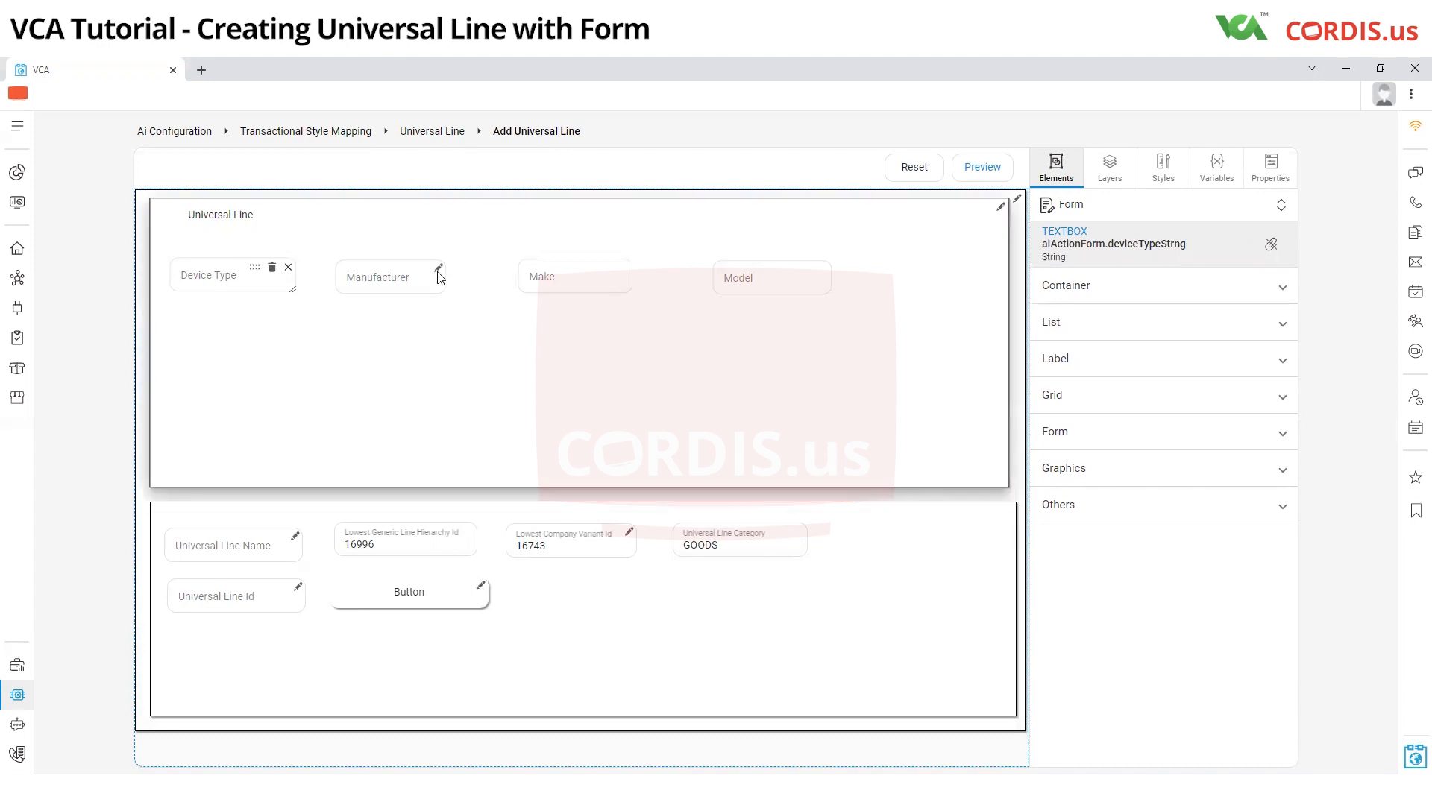
pyautogui.click(600, 279)
pyautogui.click(822, 270)
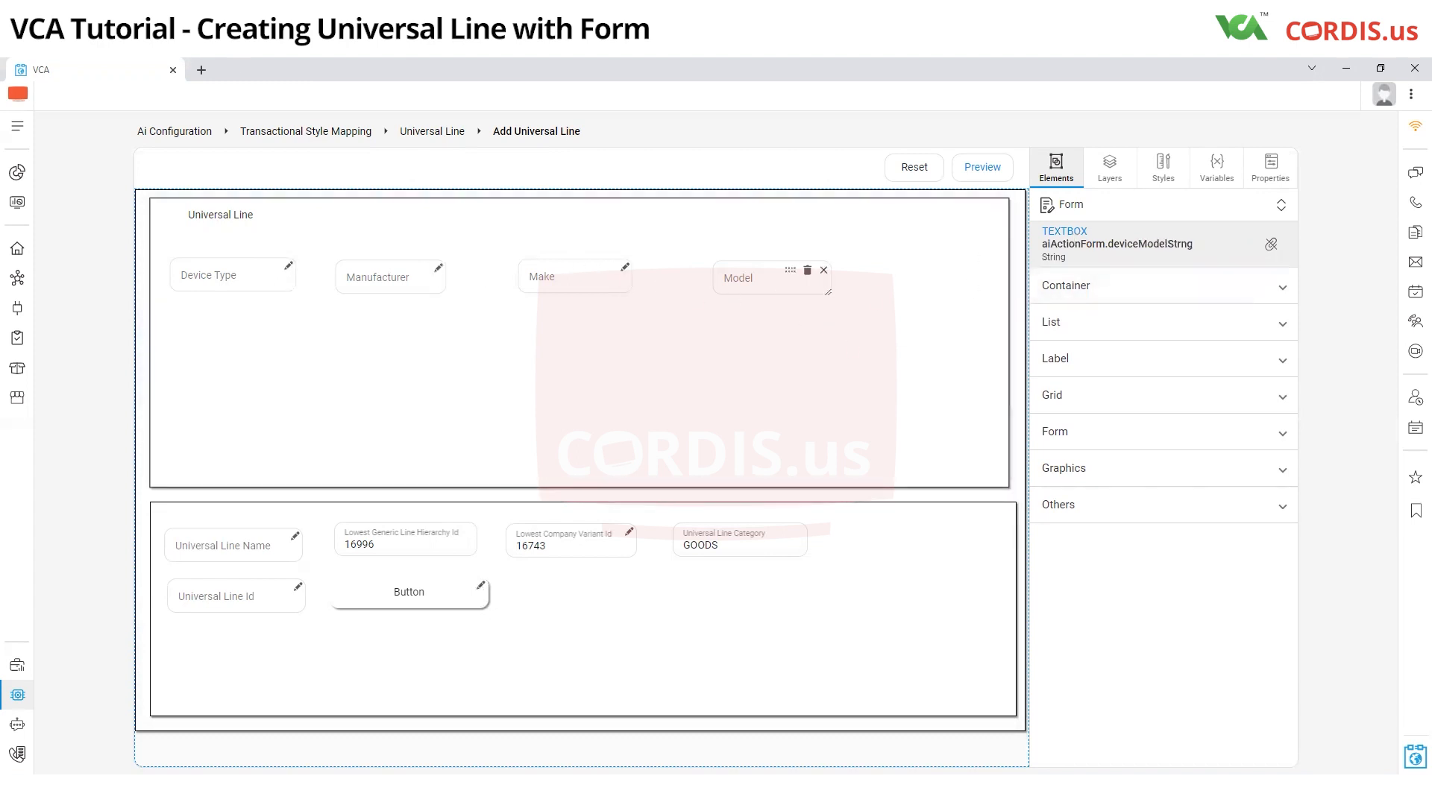
# Step: Recheck each lower-container element's mapped variable and data type, from Universal Line Name through Universal Line Id to the button
pyautogui.click(295, 548)
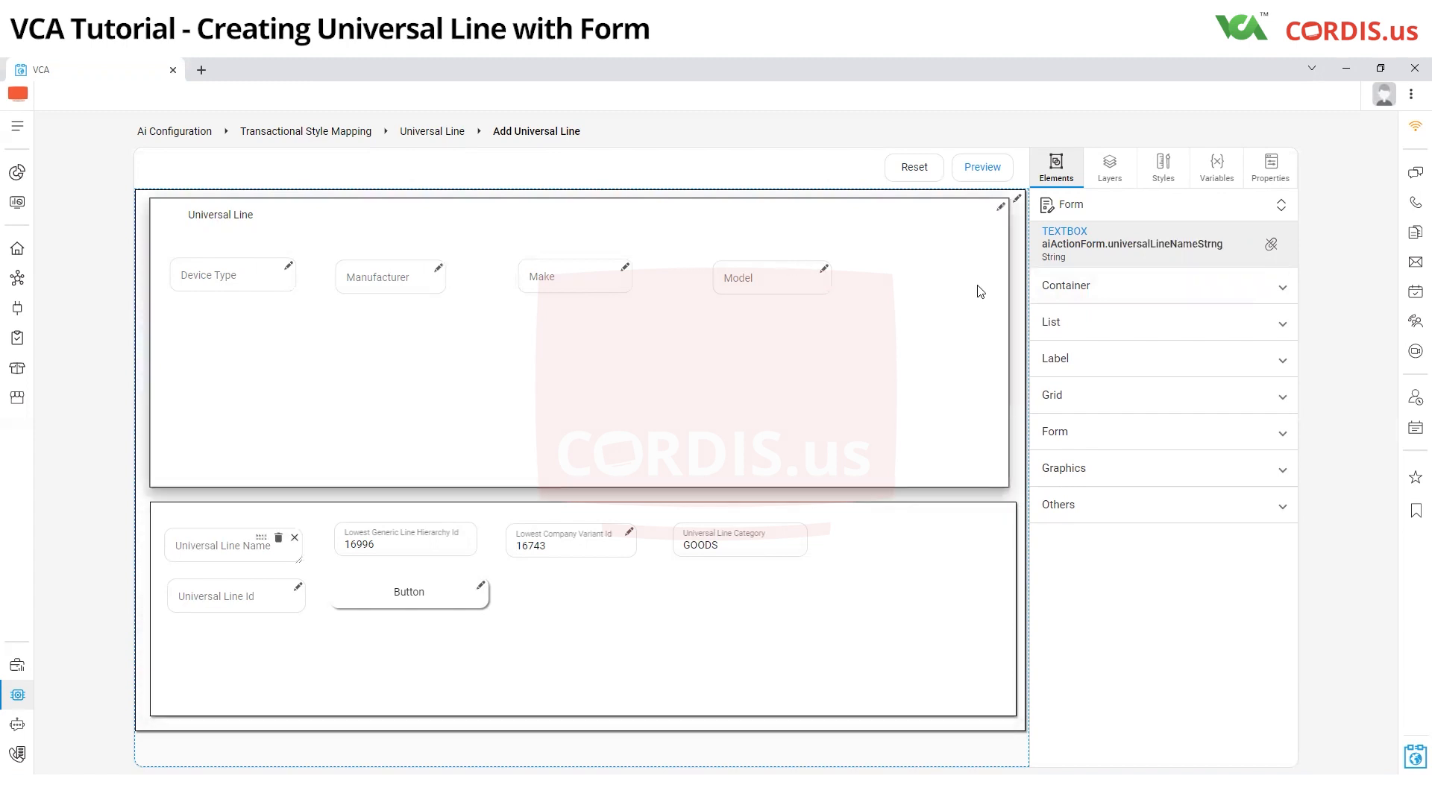
pyautogui.click(465, 541)
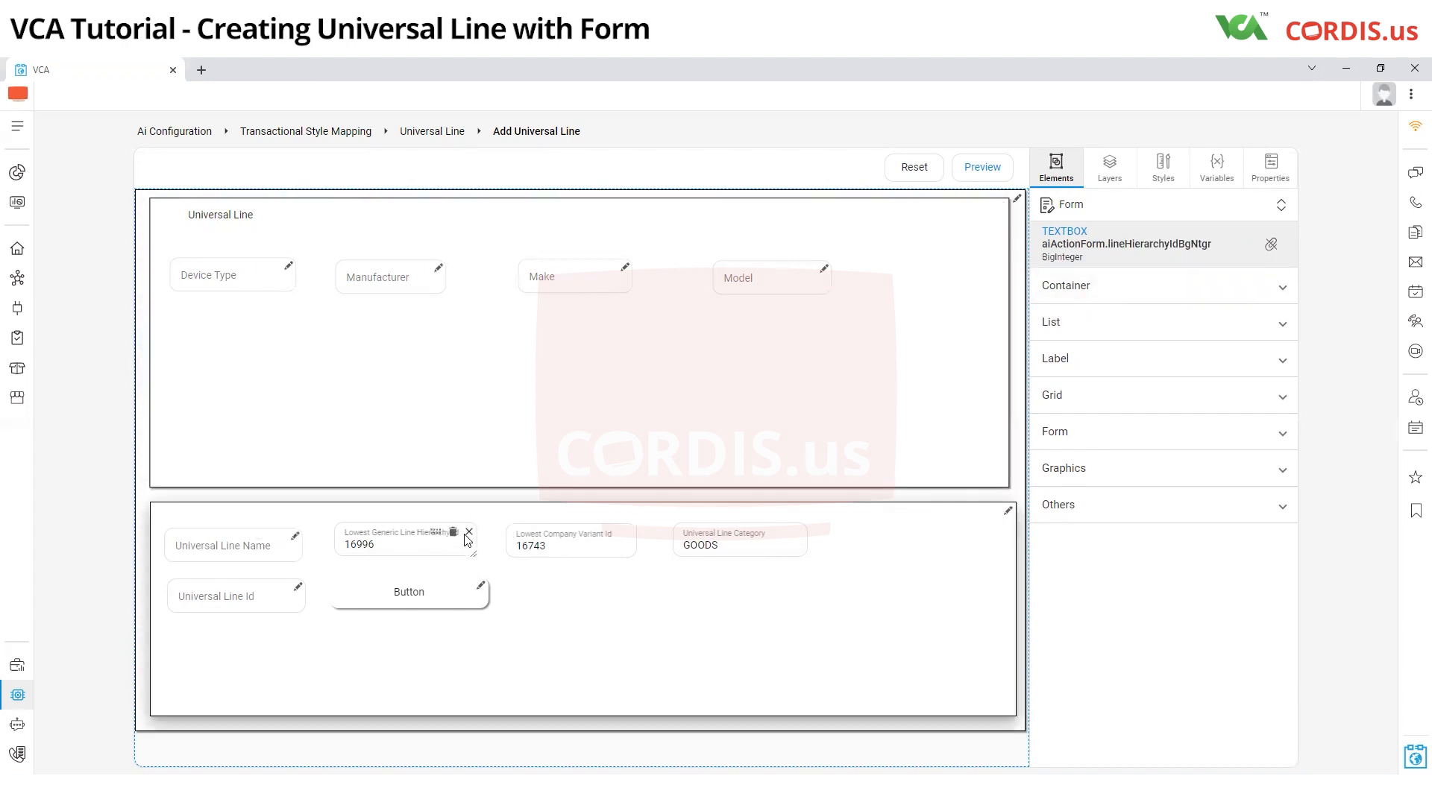
pyautogui.click(628, 534)
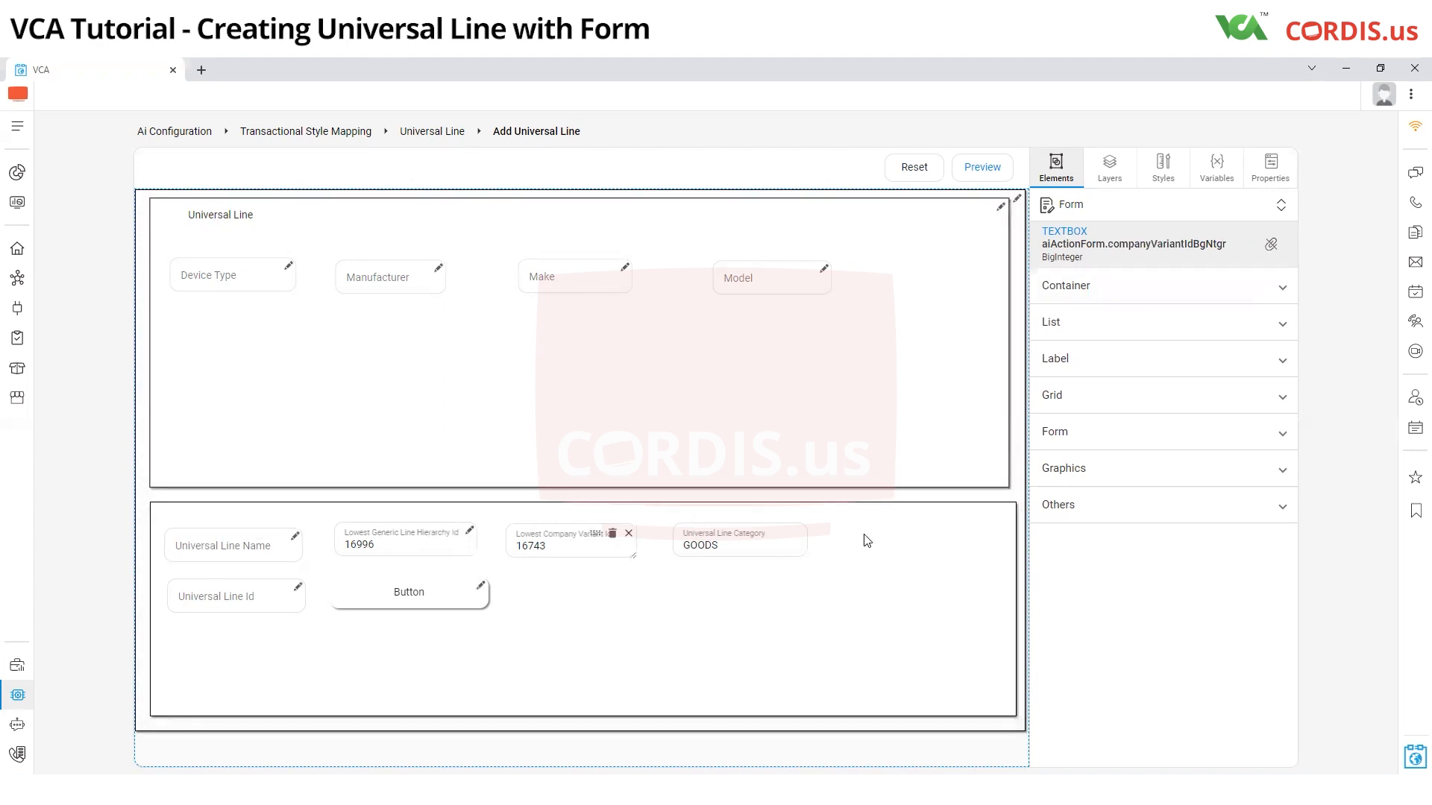
pyautogui.click(801, 536)
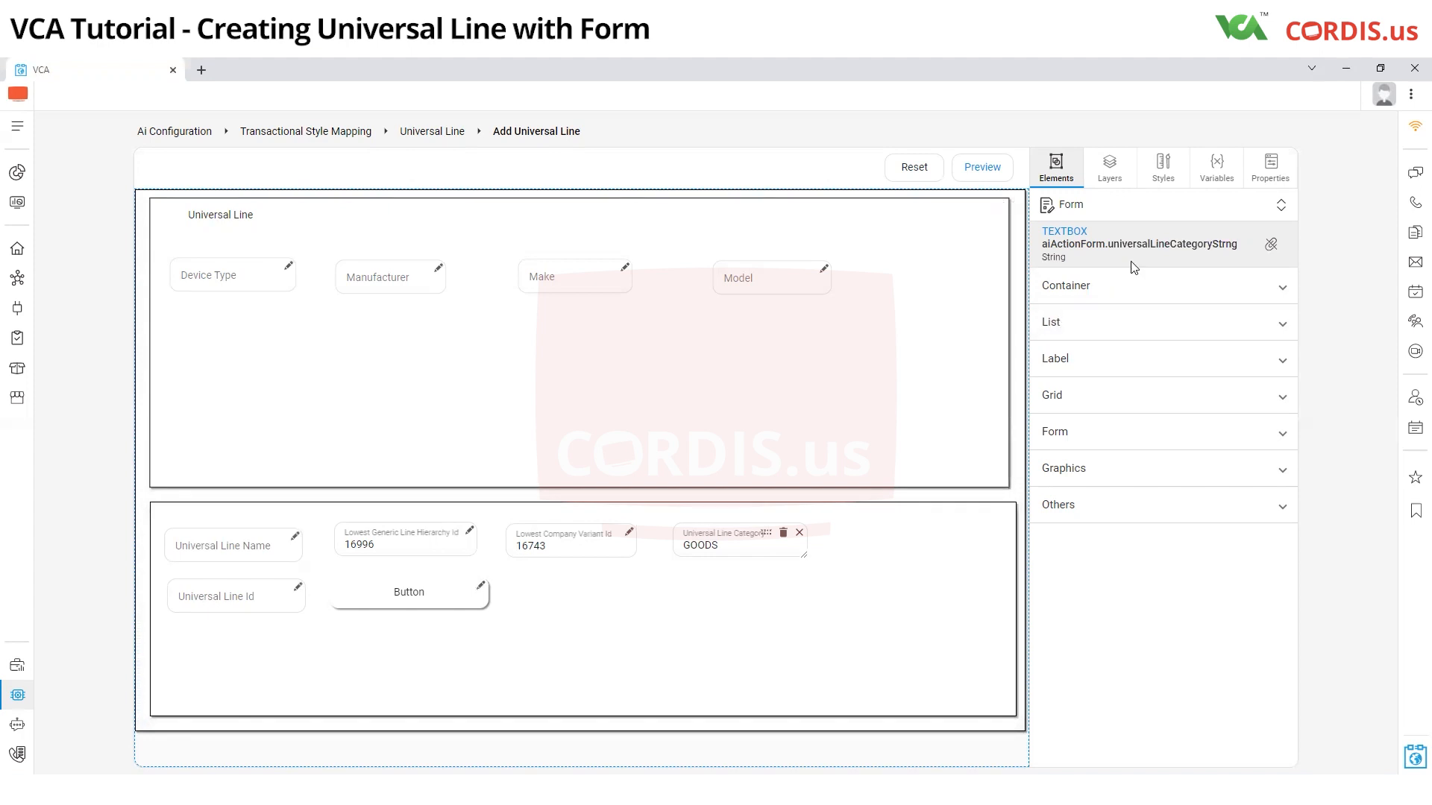
pyautogui.click(296, 589)
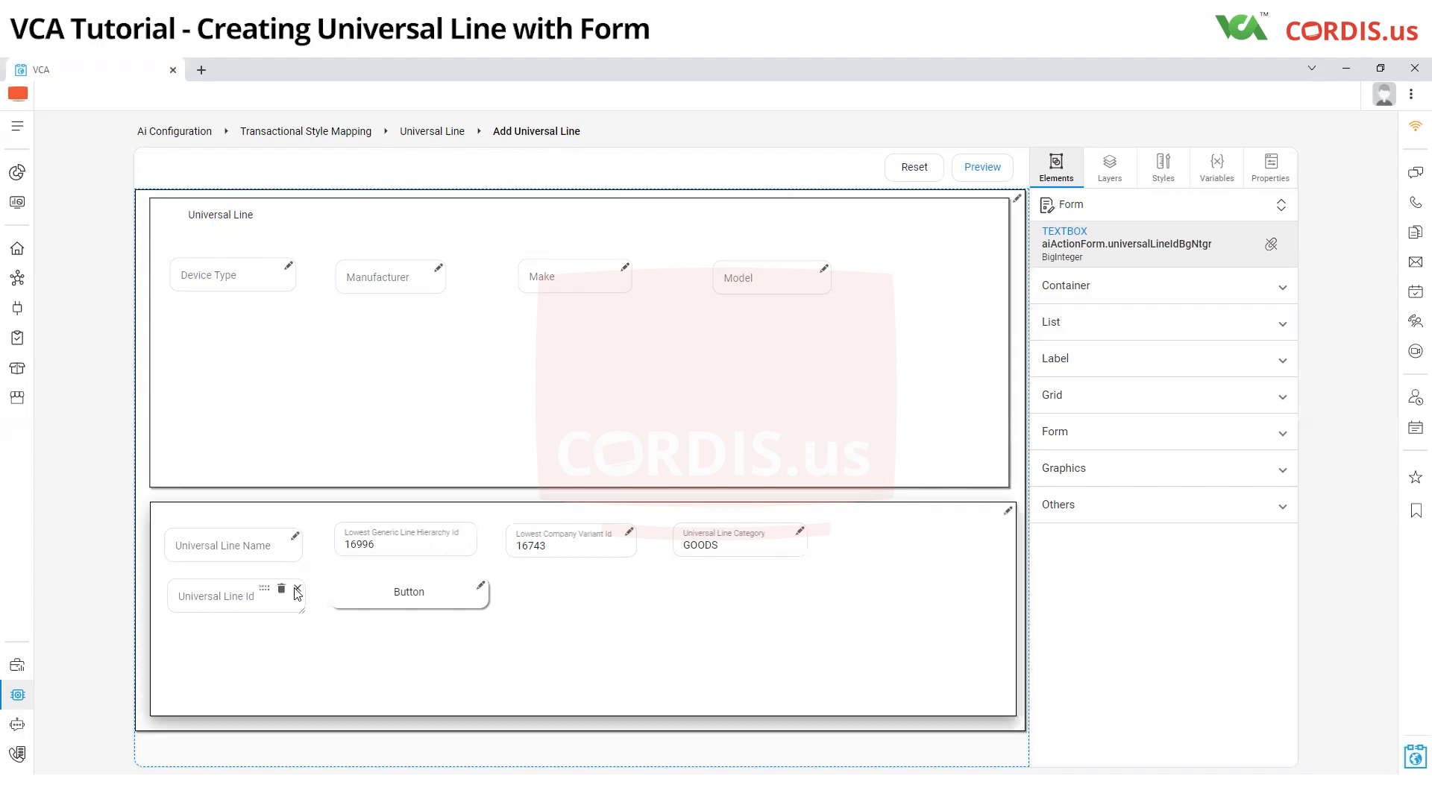
pyautogui.click(481, 587)
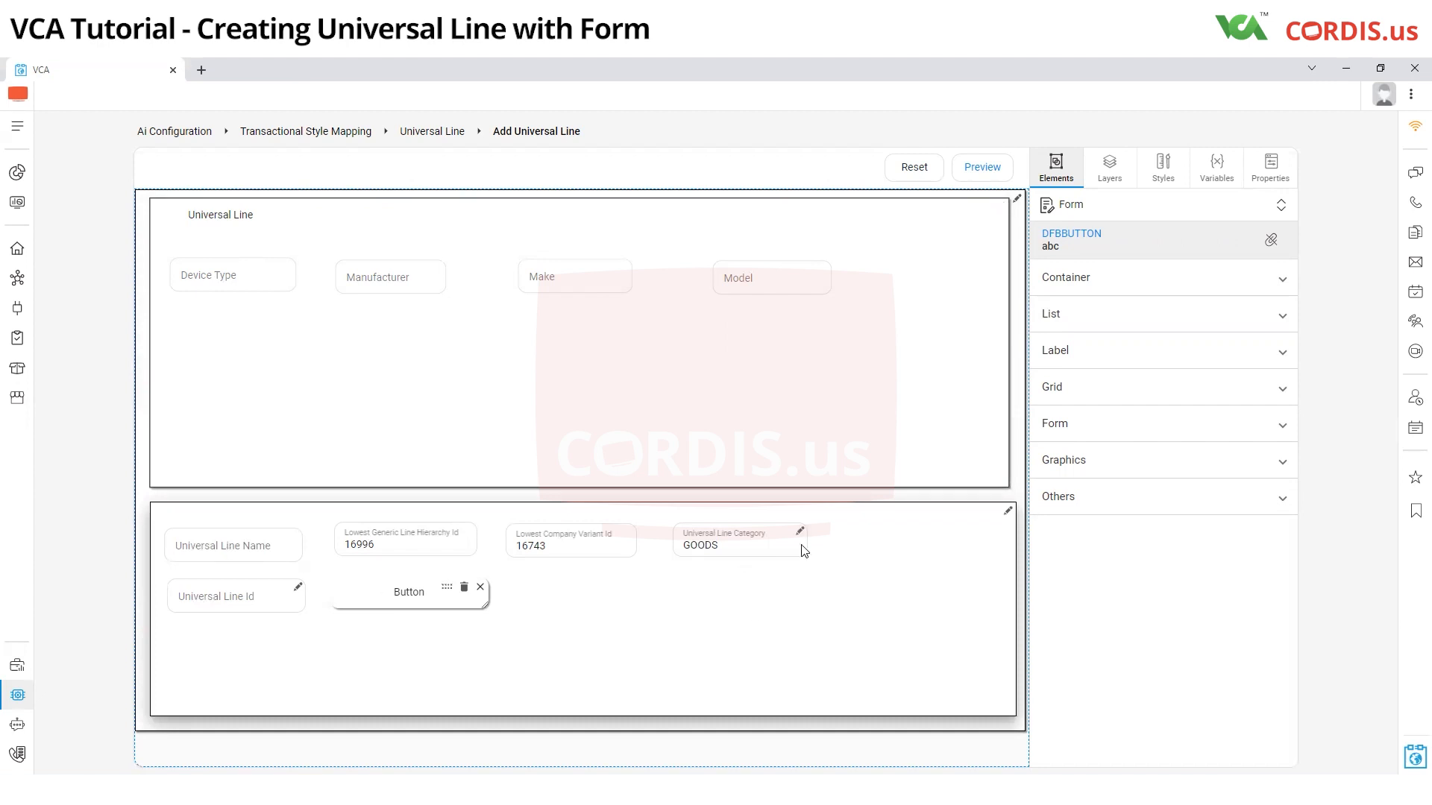
# Step: Examine the default value in the properties of the Universal Line Category textbox
pyautogui.click(769, 548)
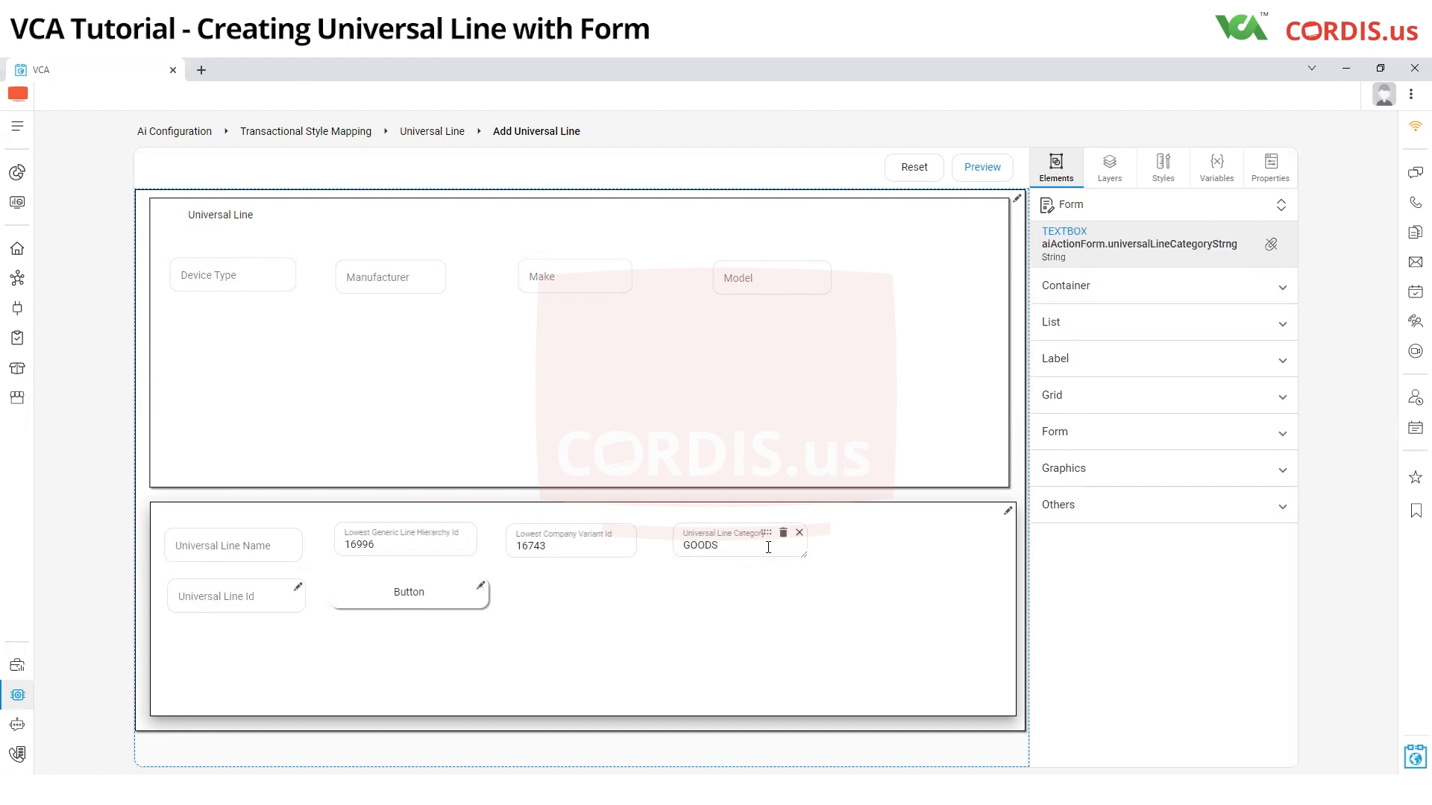
pyautogui.click(1270, 168)
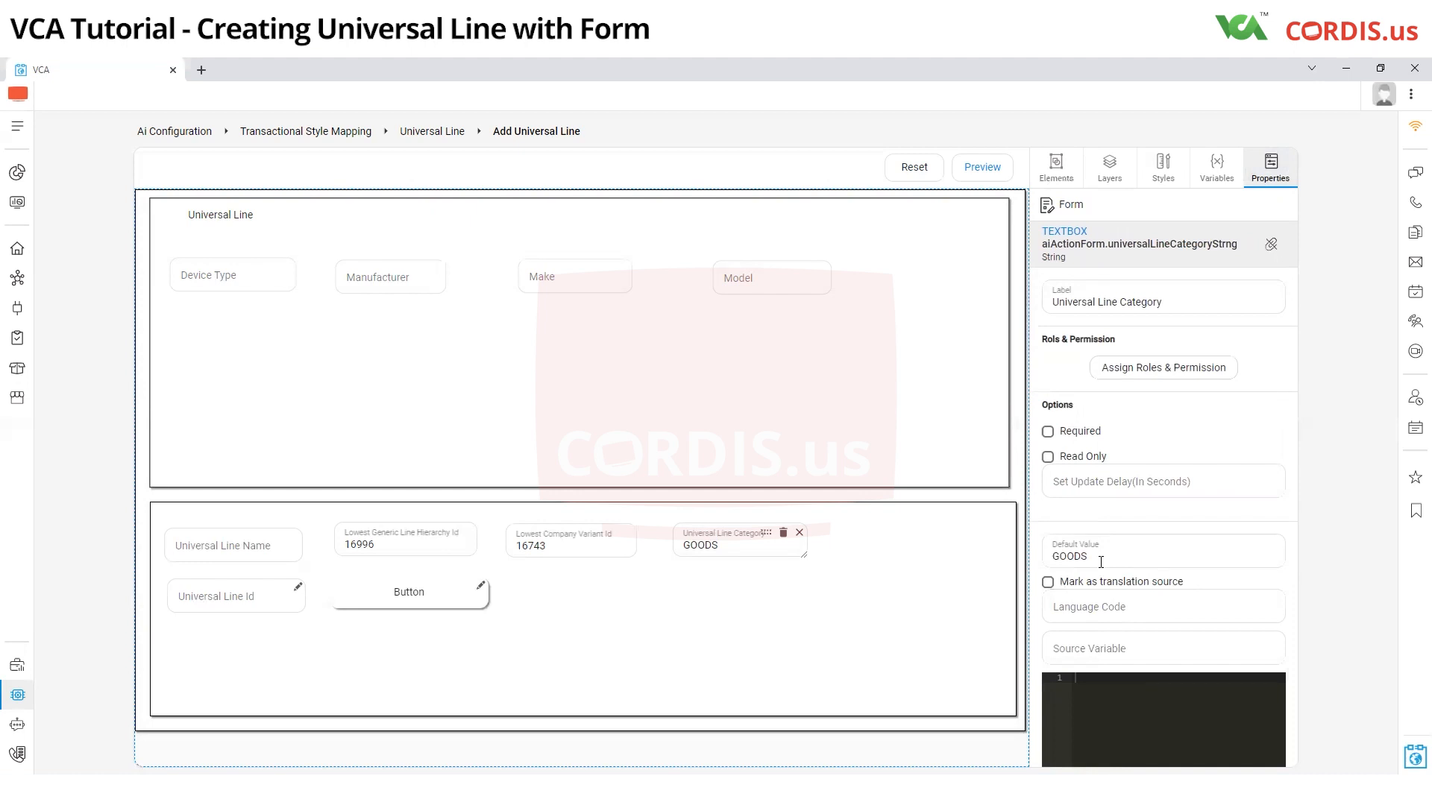
pyautogui.doubleClick(1059, 557)
# Step: Compare the Lowest Company Variant Id textbox's default value with the company variant ID noted in Notepad
pyautogui.click(589, 545)
pyautogui.hotkey('alt', 'Tab')
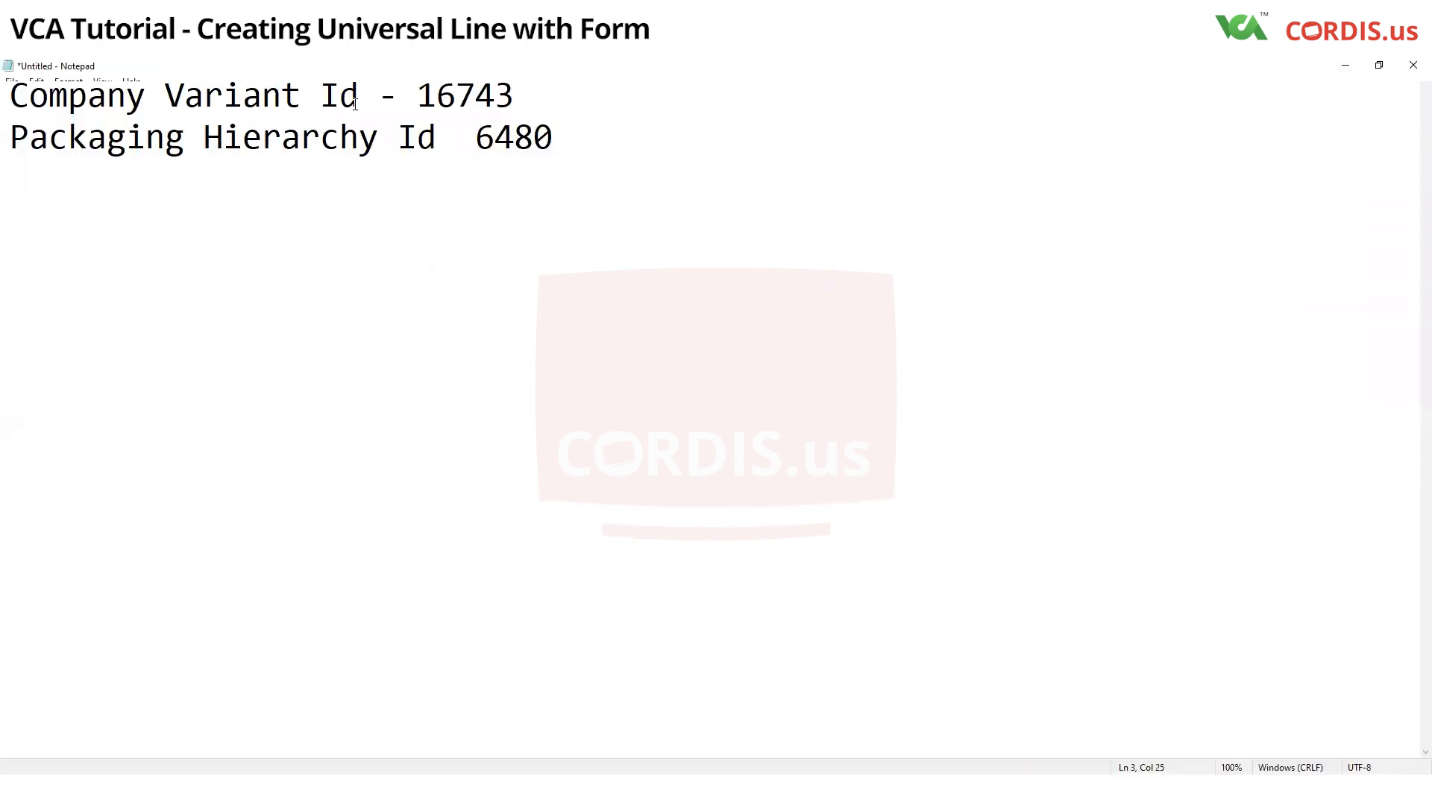
pyautogui.moveTo(408, 96); pyautogui.dragTo(555, 96)
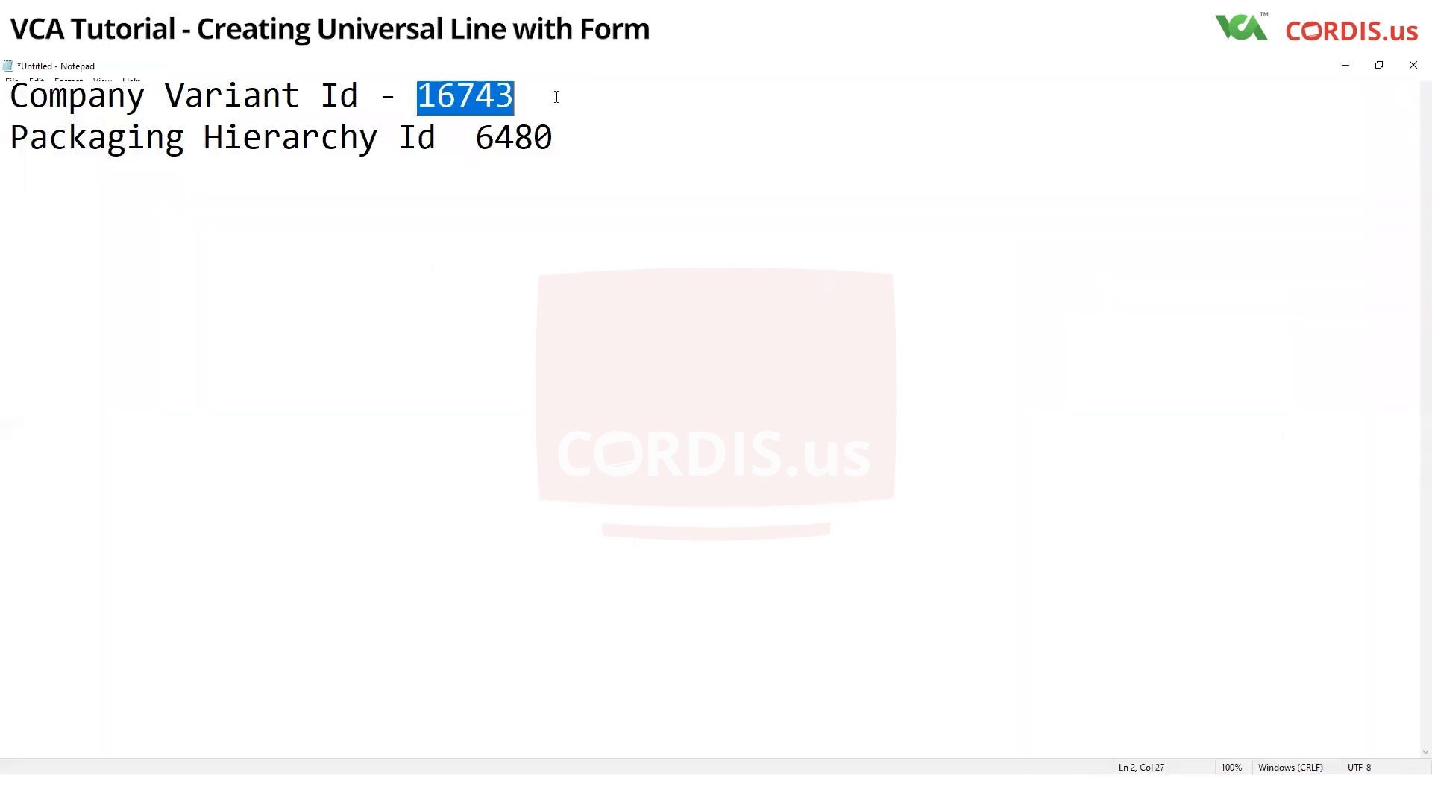
pyautogui.click(1345, 65)
pyautogui.doubleClick(1068, 558)
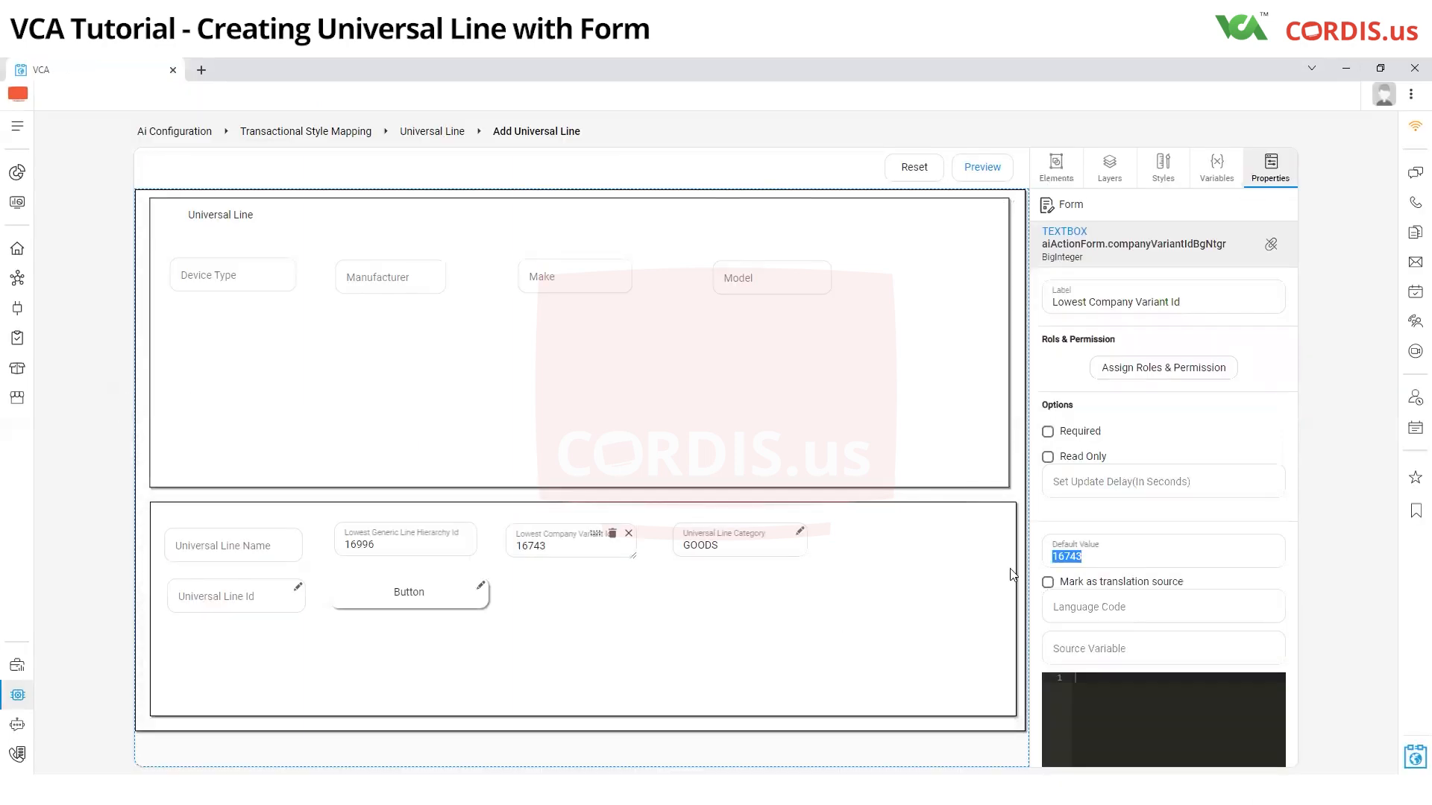
# Step: Compare the Lowest Generic Line Hierarchy Id textbox's default value with the ID in Notepad, and dismiss the condition configuration
pyautogui.click(454, 534)
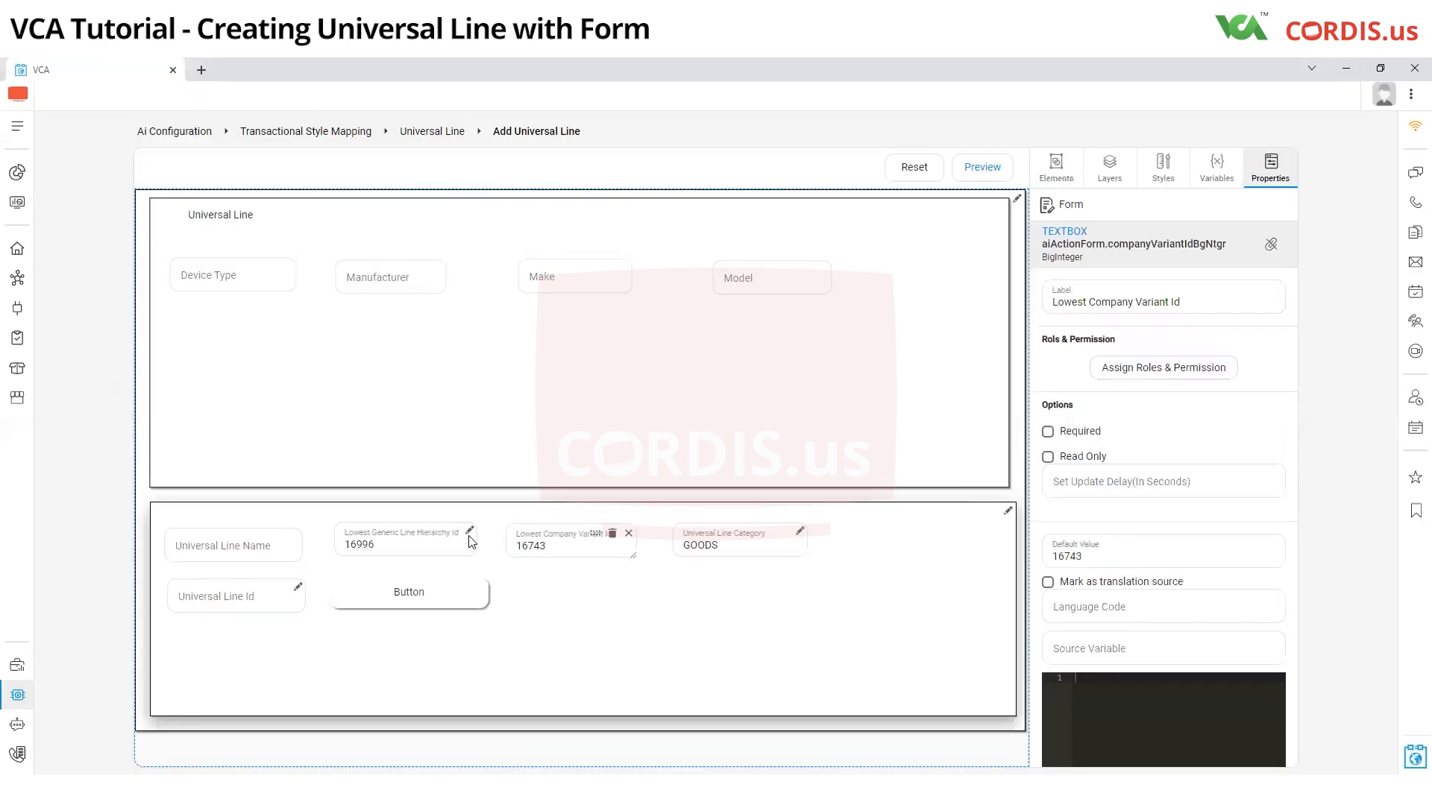
pyautogui.click(322, 769)
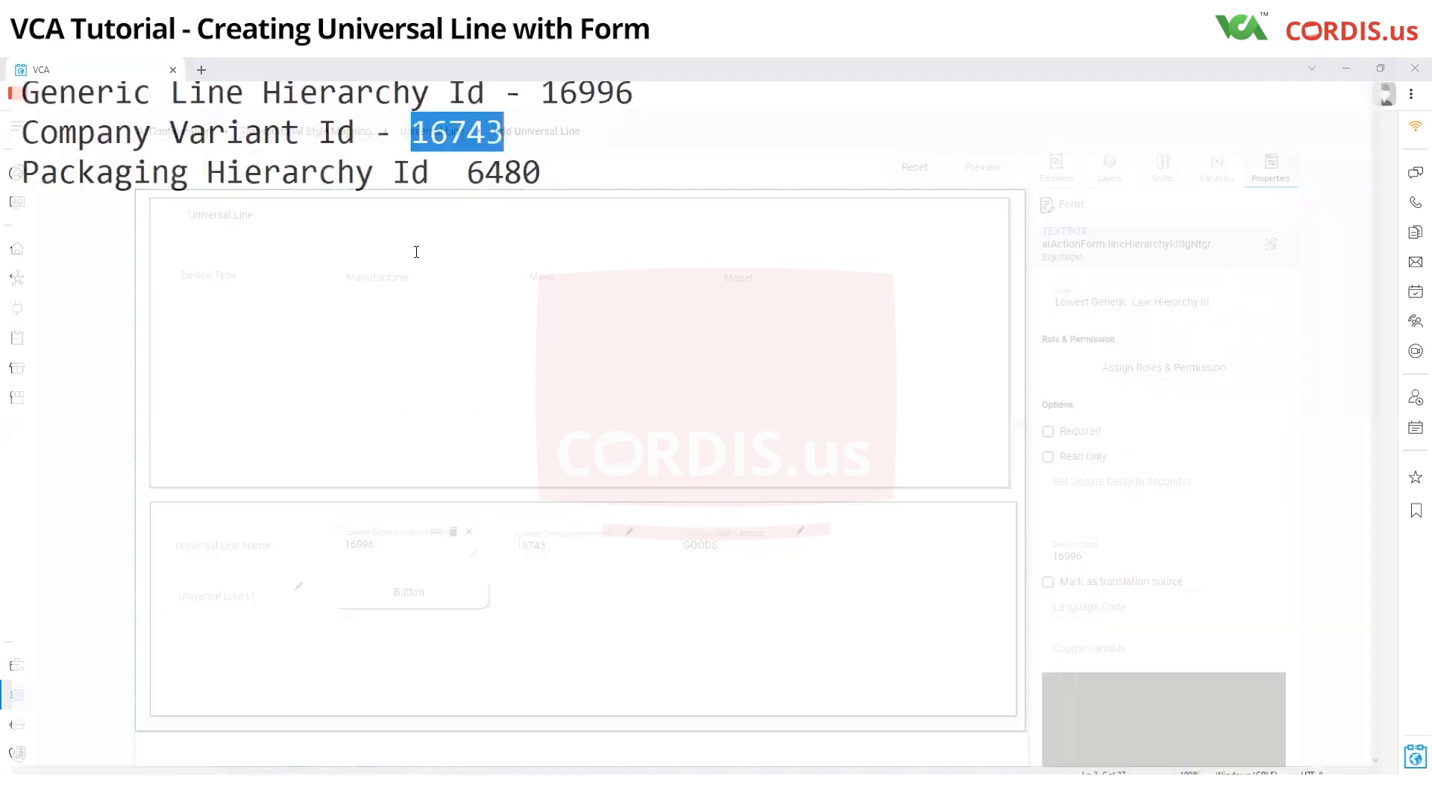
pyautogui.click(553, 96)
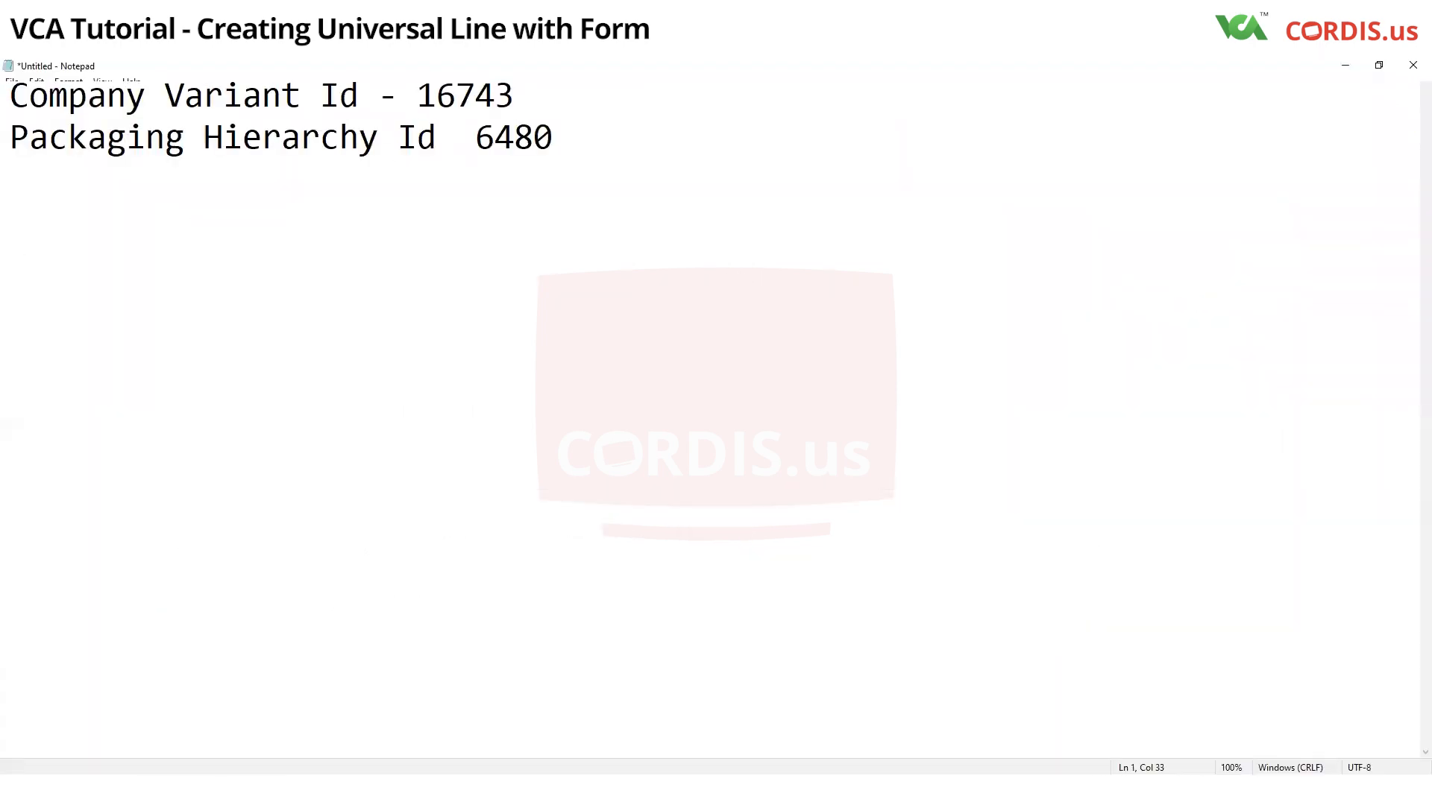
pyautogui.click(1345, 65)
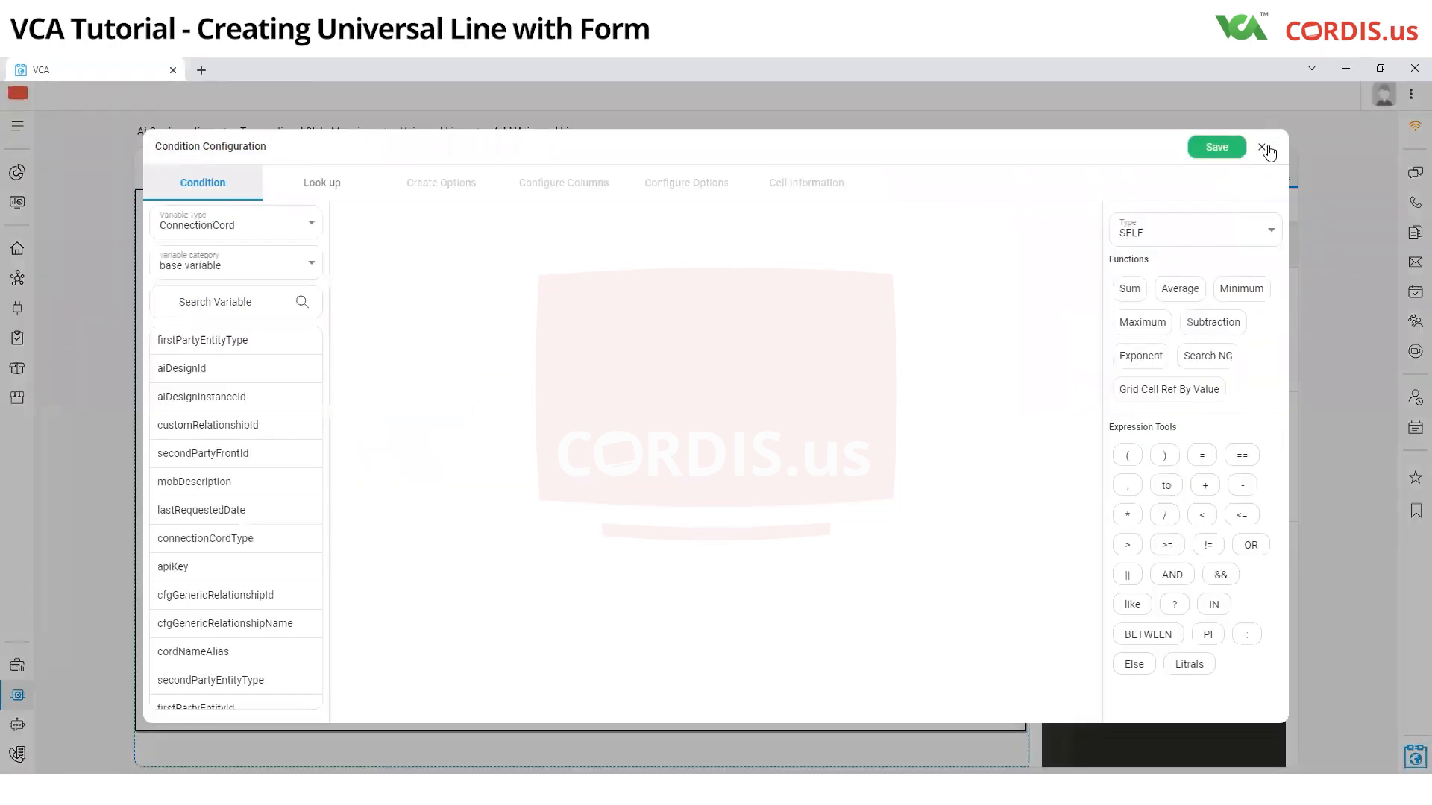
pyautogui.click(1264, 148)
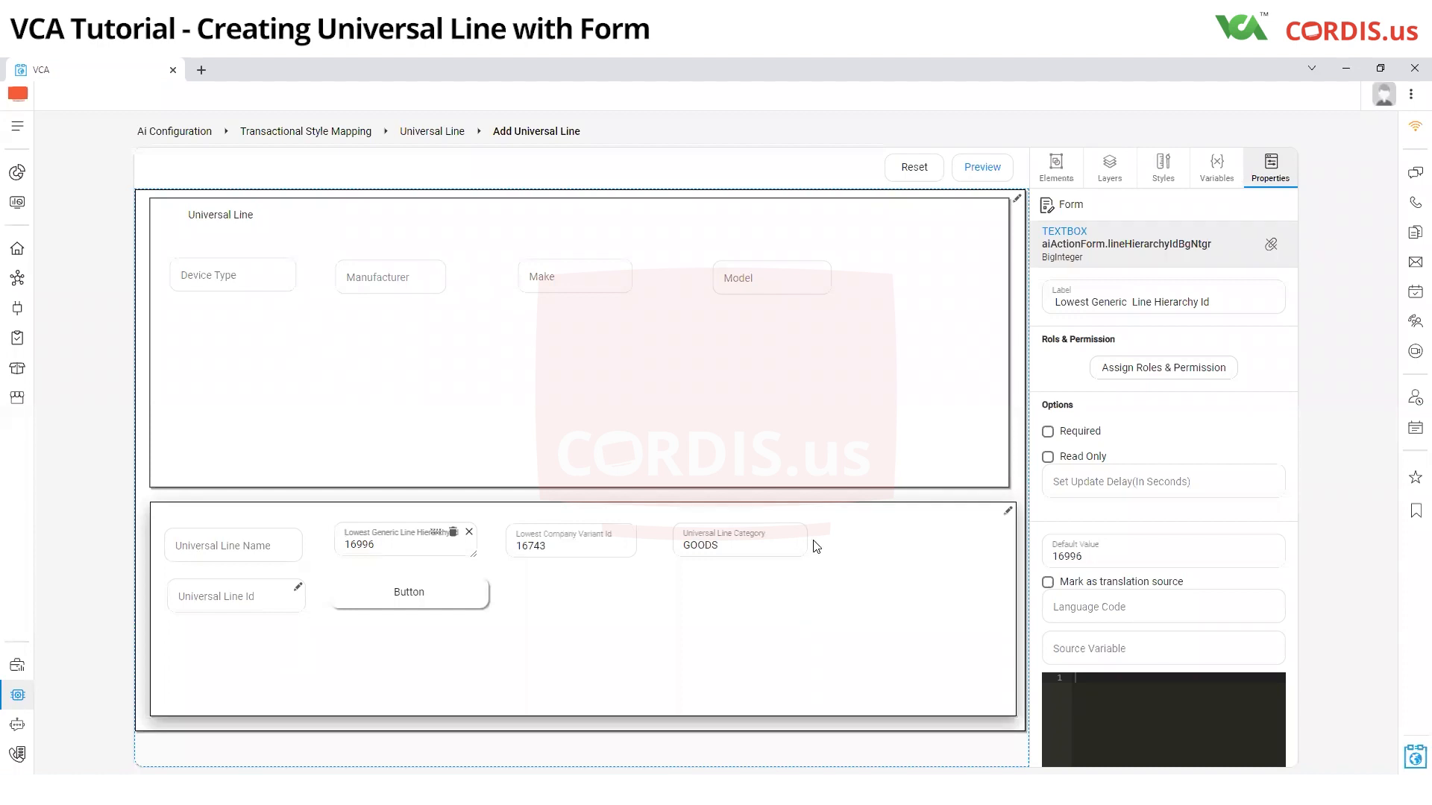
# Step: Examine the properties of the Universal Line Id textbox and the script on the Universal Line Name textbox
pyautogui.click(294, 595)
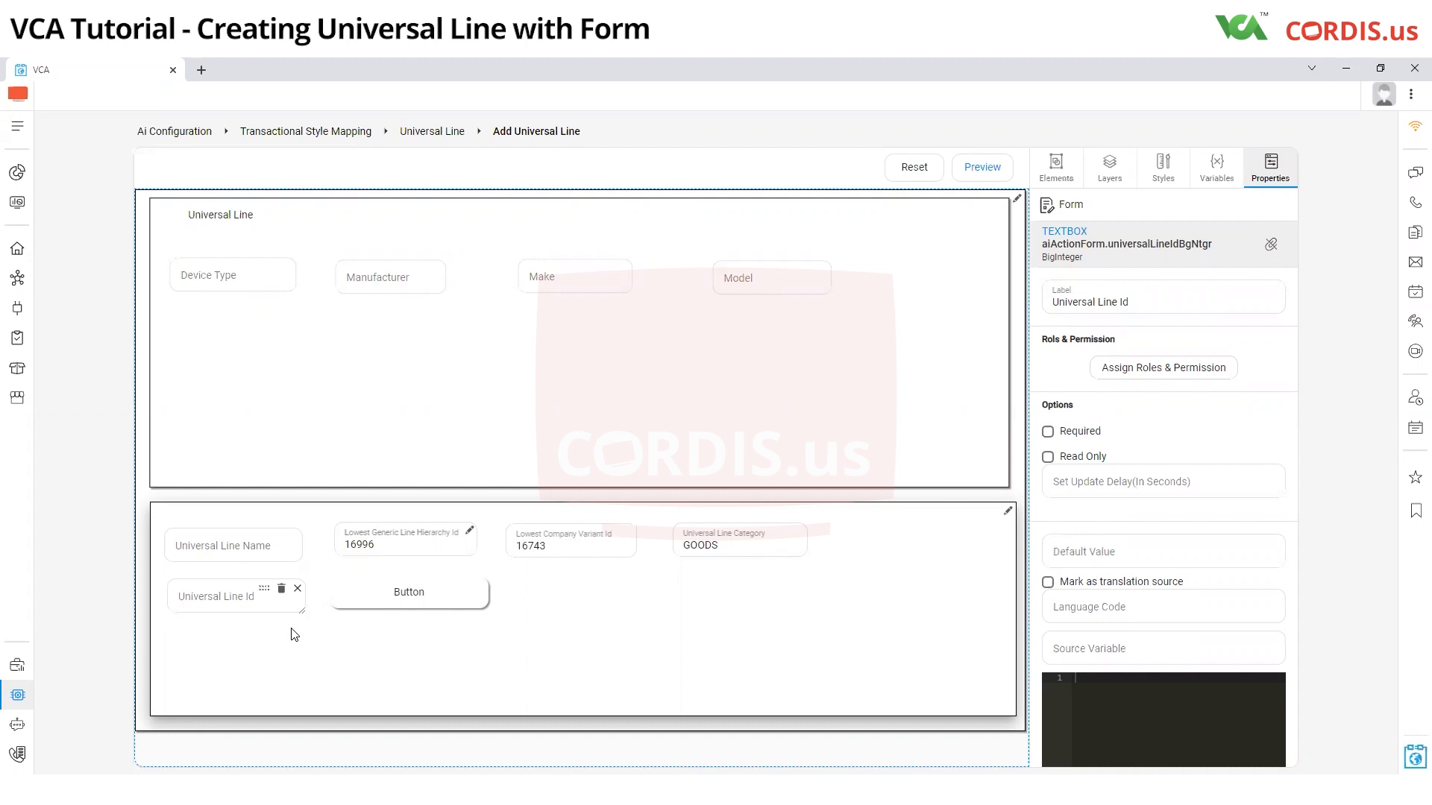
pyautogui.click(297, 543)
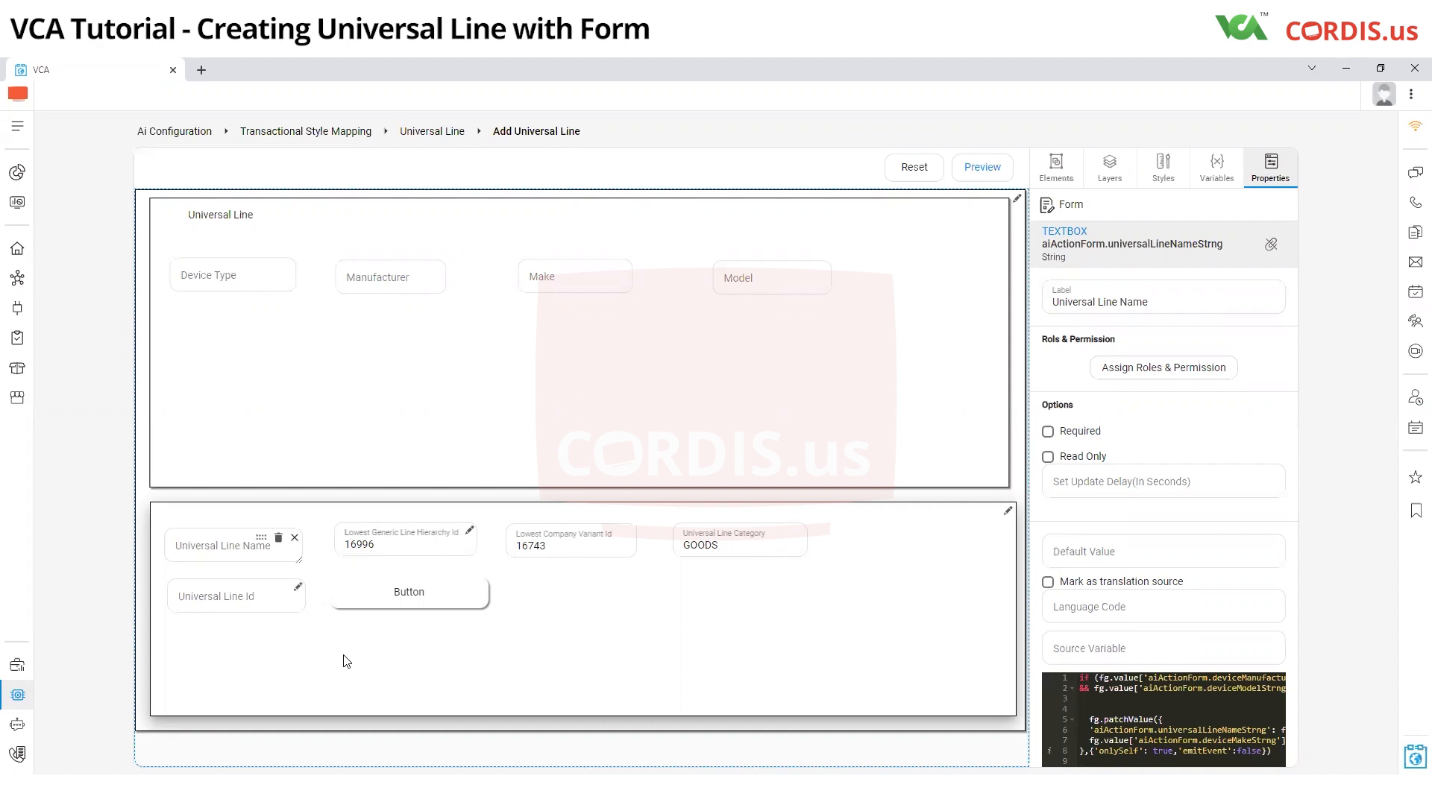
# Step: Preview the form with device type Laptop, manufacturer Dell, make Vostro and model 213, check the Universal Line Name, and close the preview
pyautogui.click(982, 168)
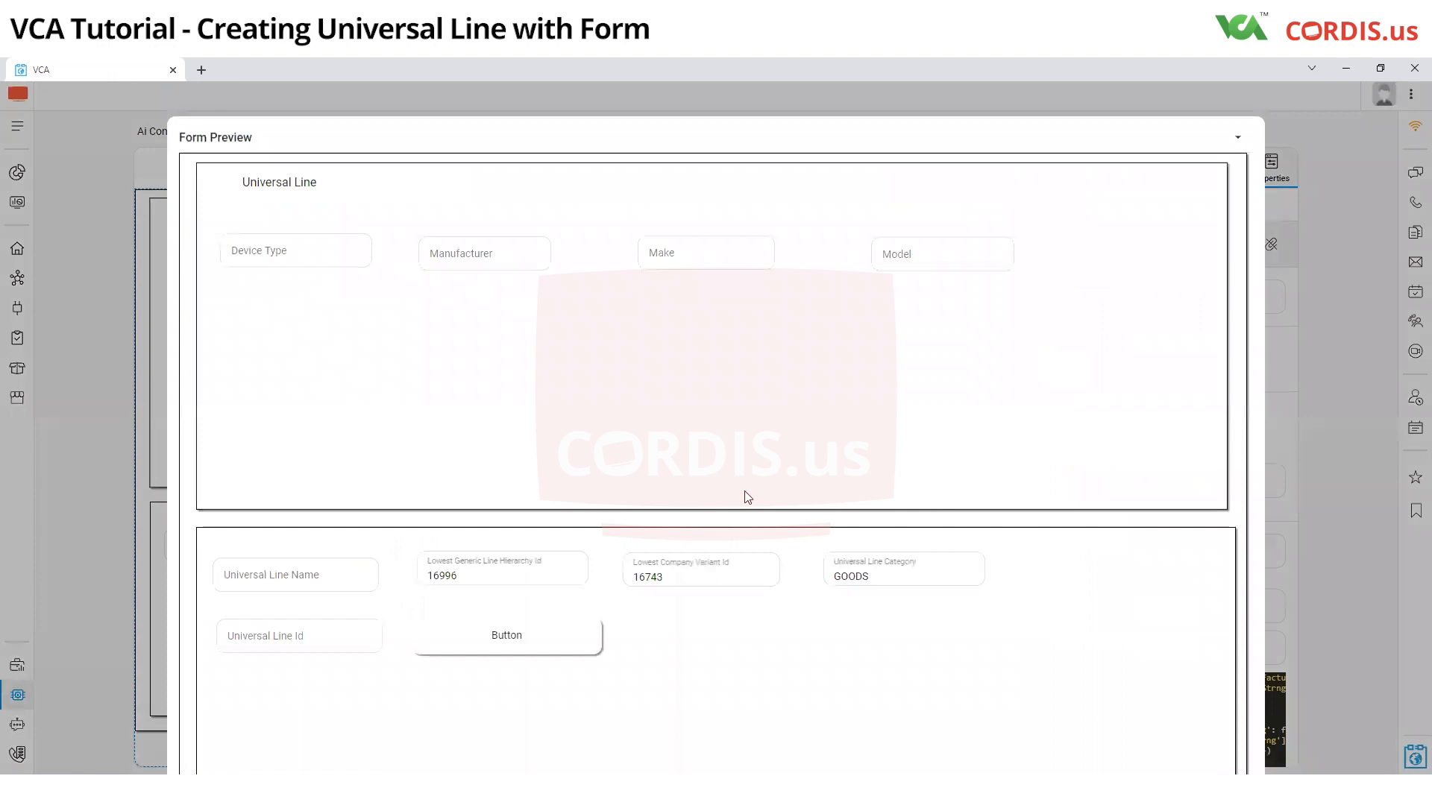
pyautogui.click(282, 258)
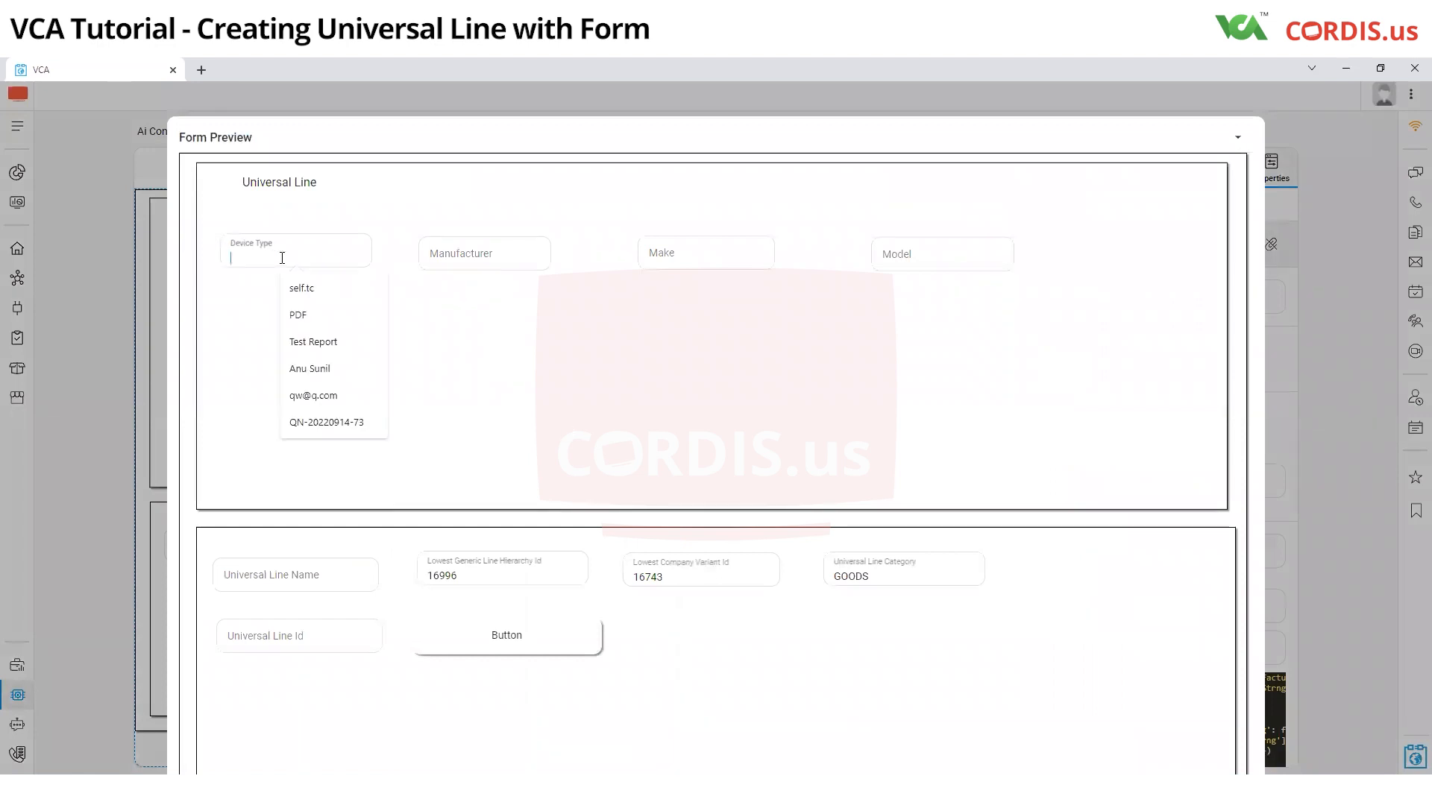
pyautogui.write('Laptop')
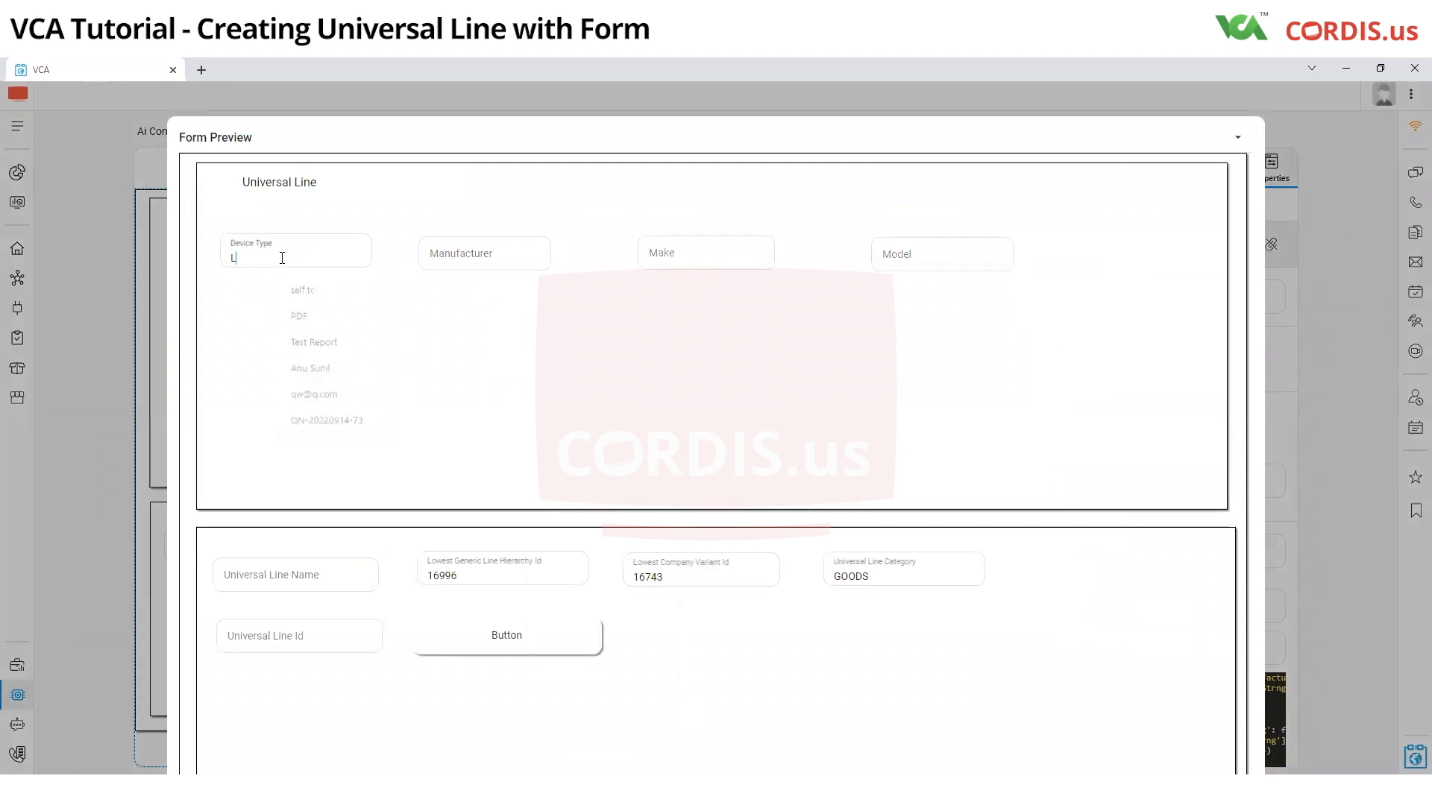
pyautogui.click(471, 264)
pyautogui.write('Dell')
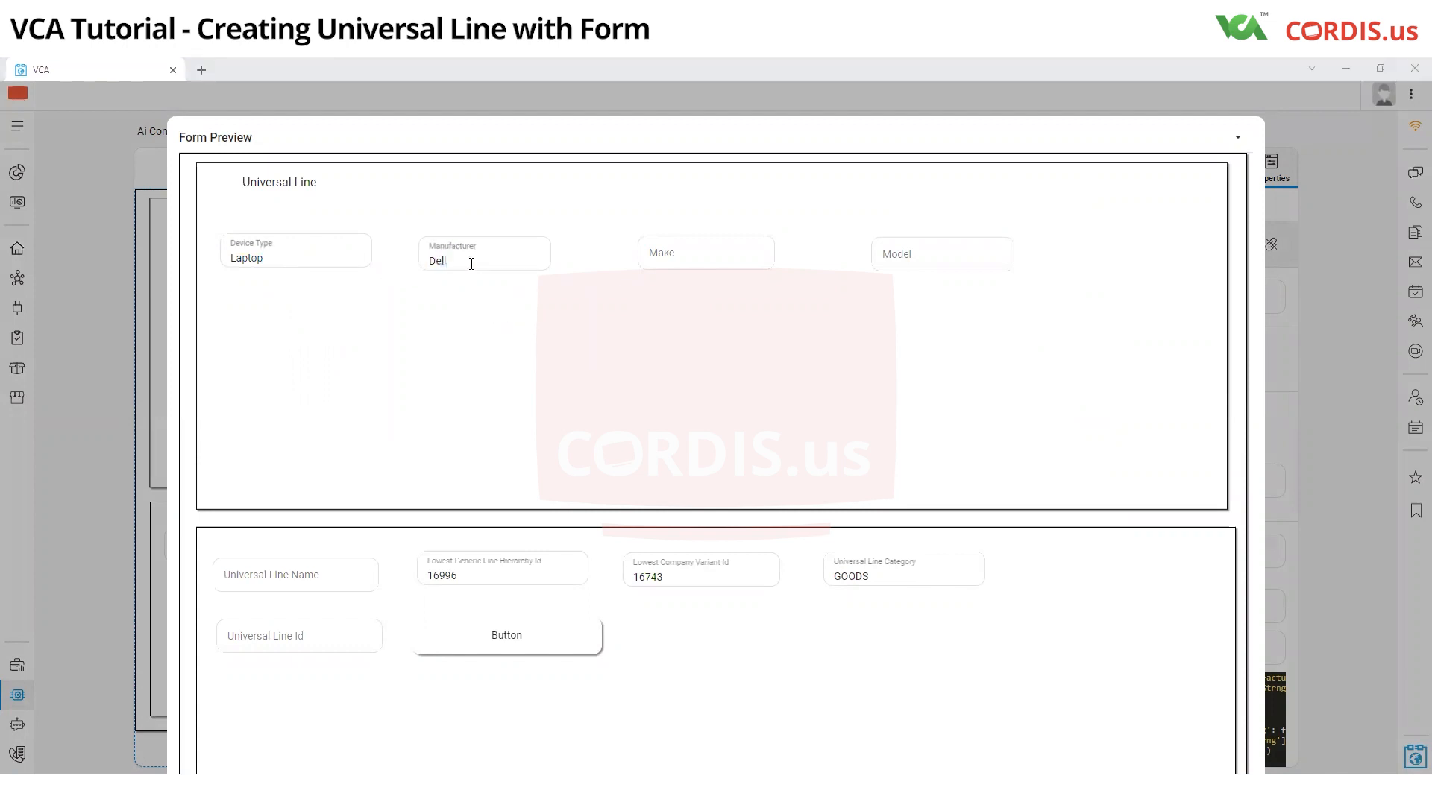
pyautogui.click(647, 264)
pyautogui.write('Vostro')
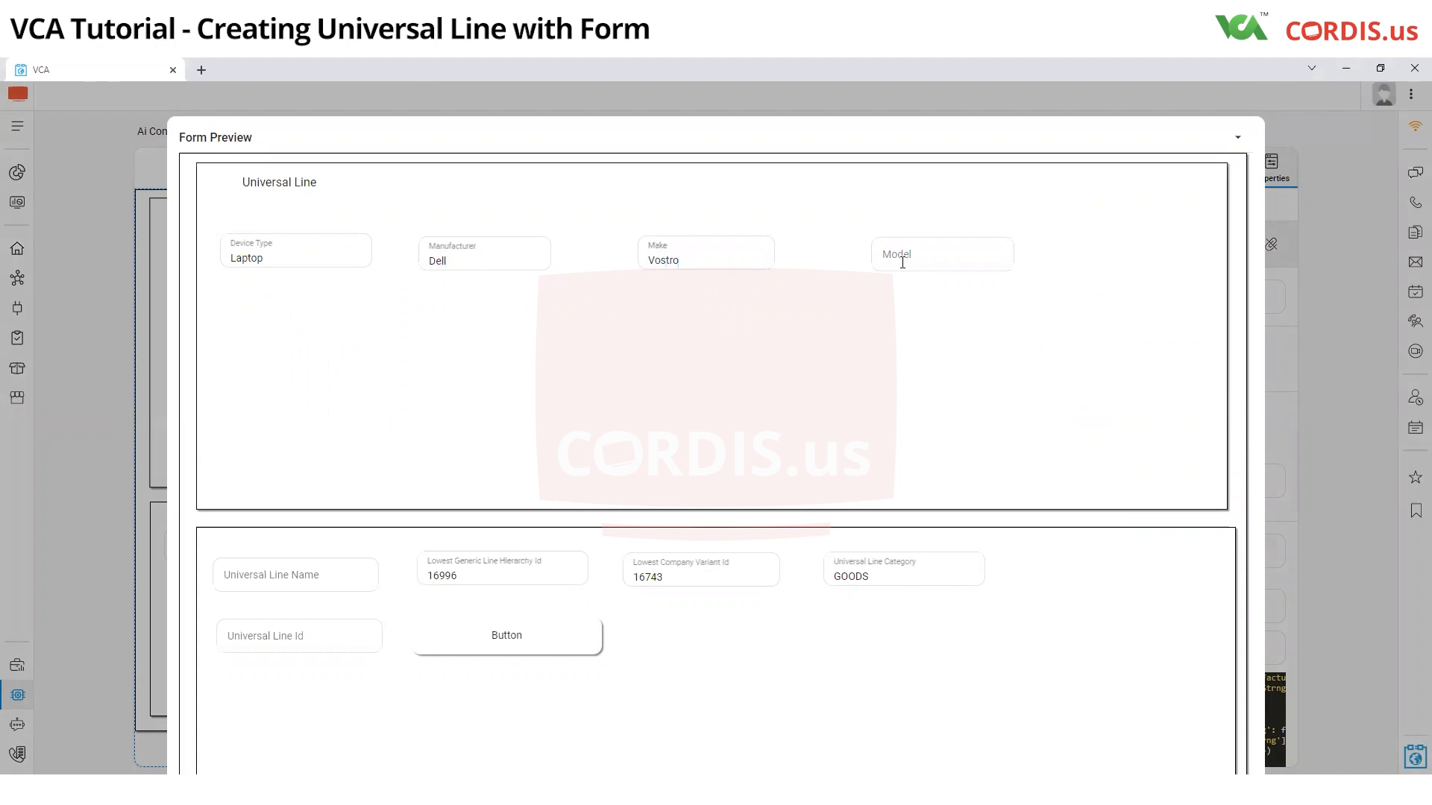
pyautogui.click(901, 258)
pyautogui.write('213')
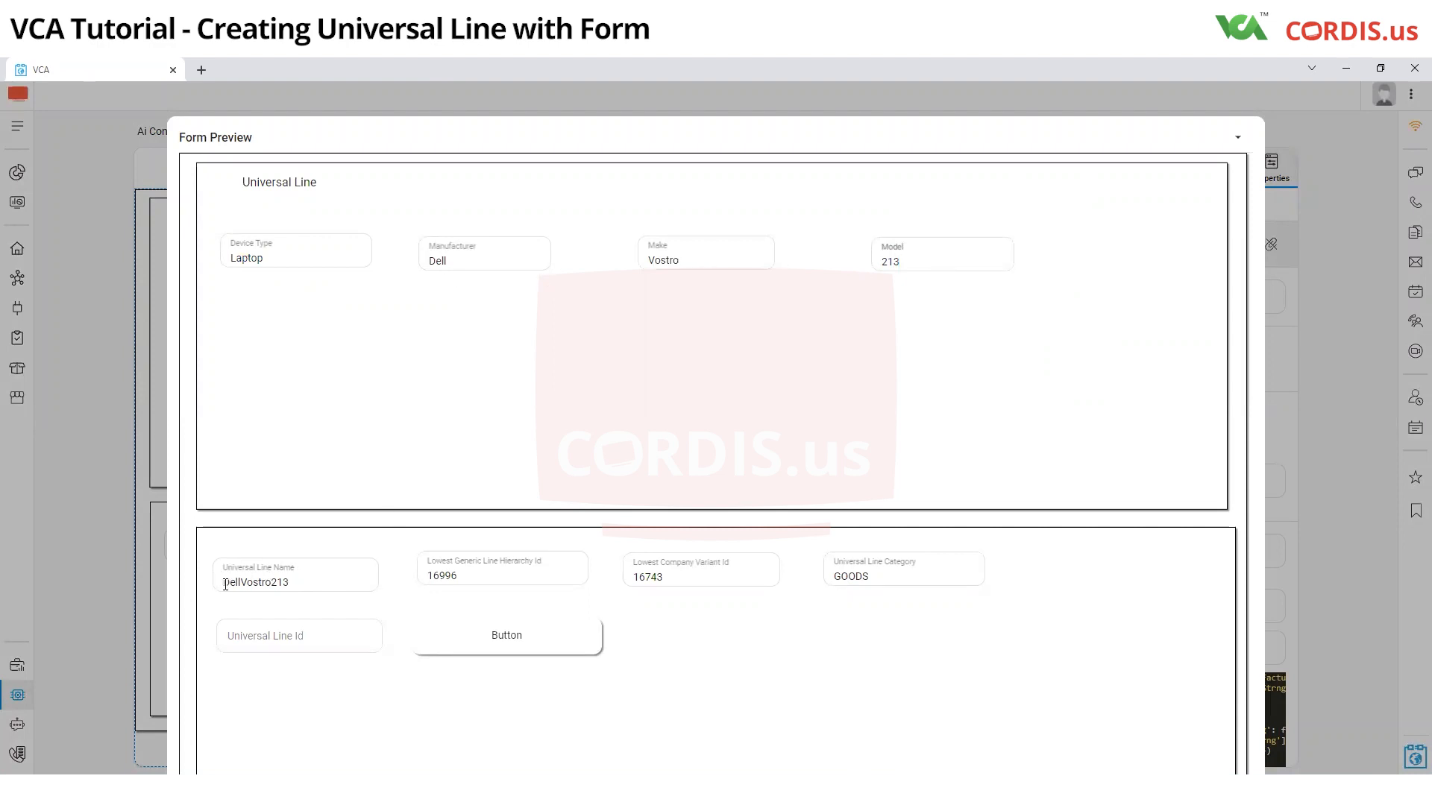
pyautogui.doubleClick(300, 578)
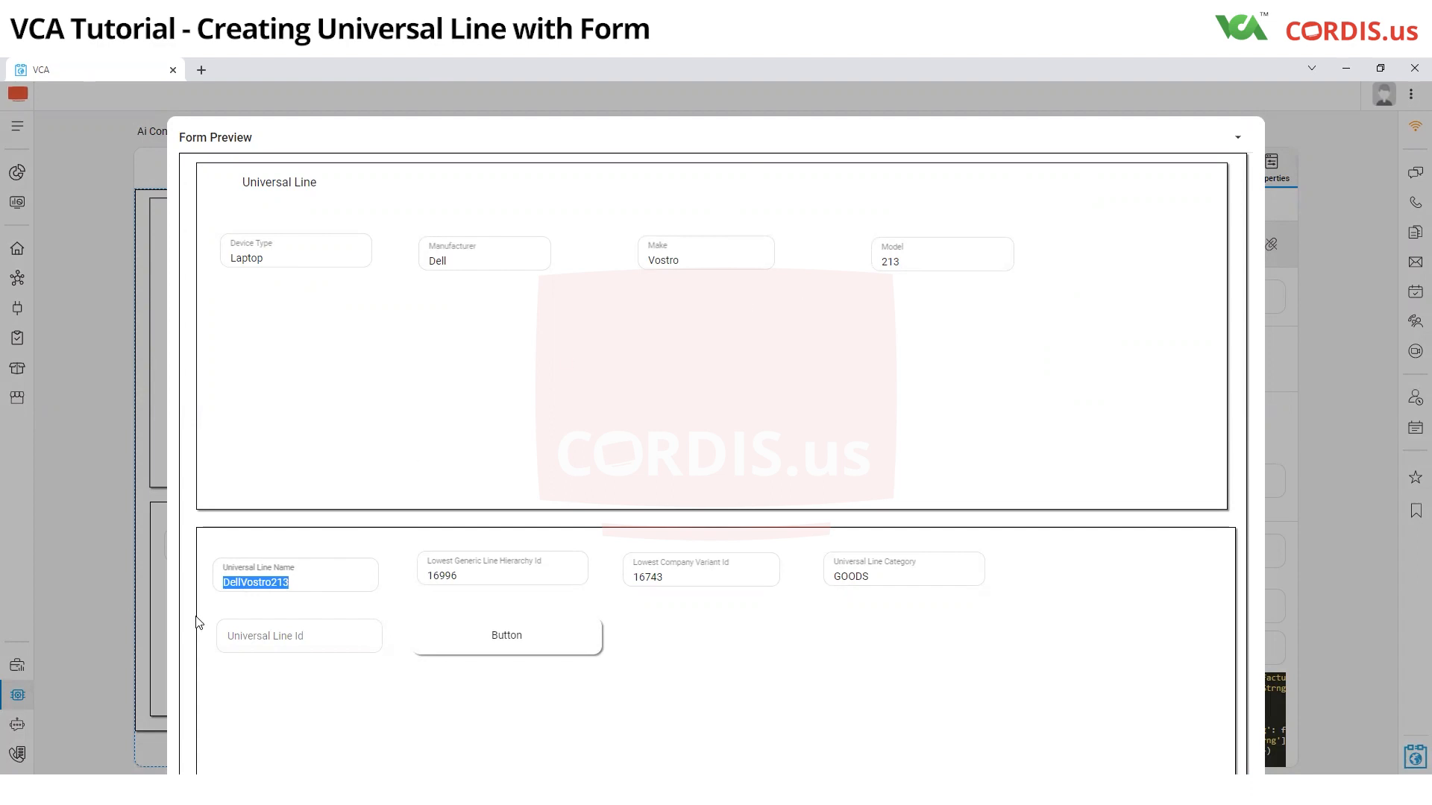
pyautogui.click(148, 618)
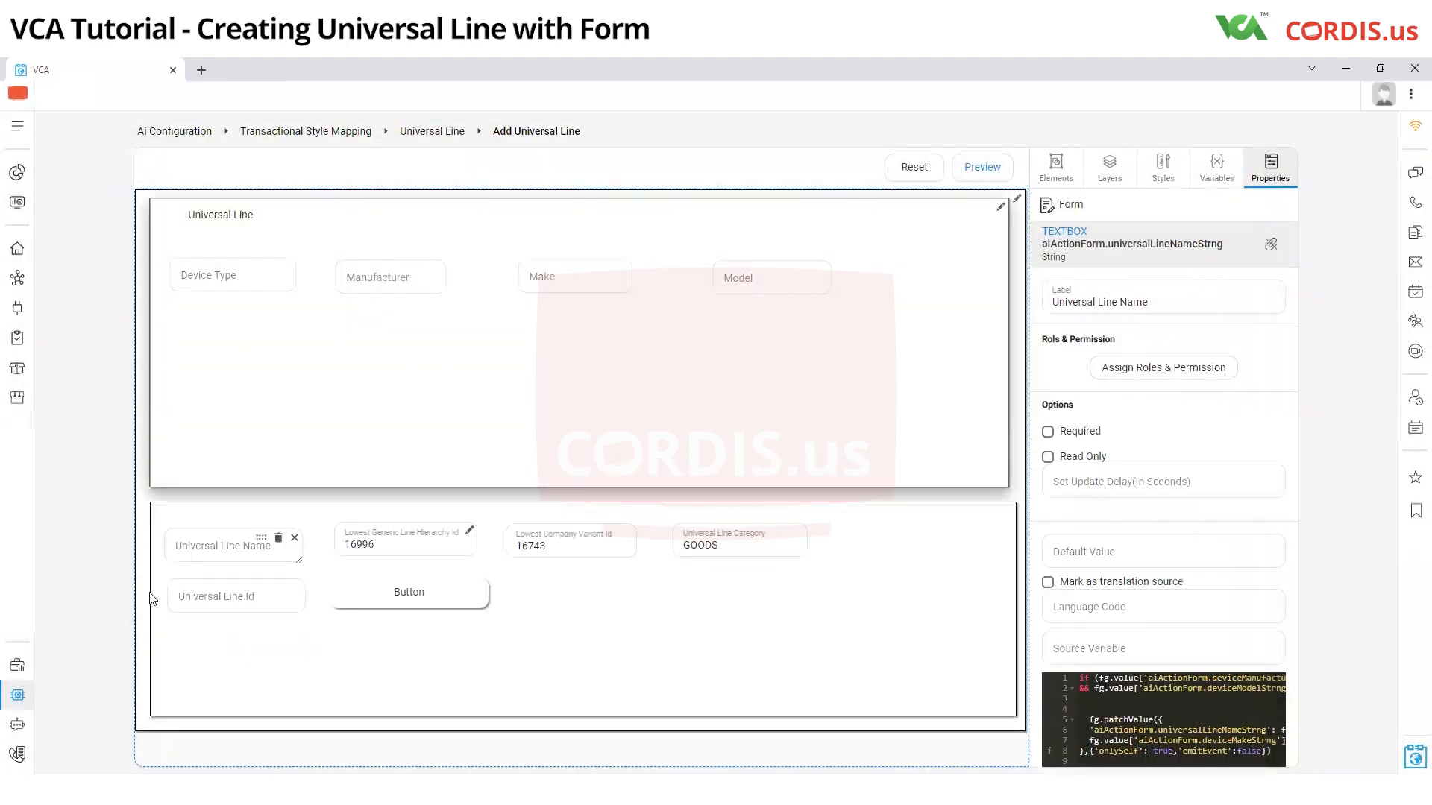
# Step: Examine the event chain and submit options in the form button's properties
pyautogui.click(480, 589)
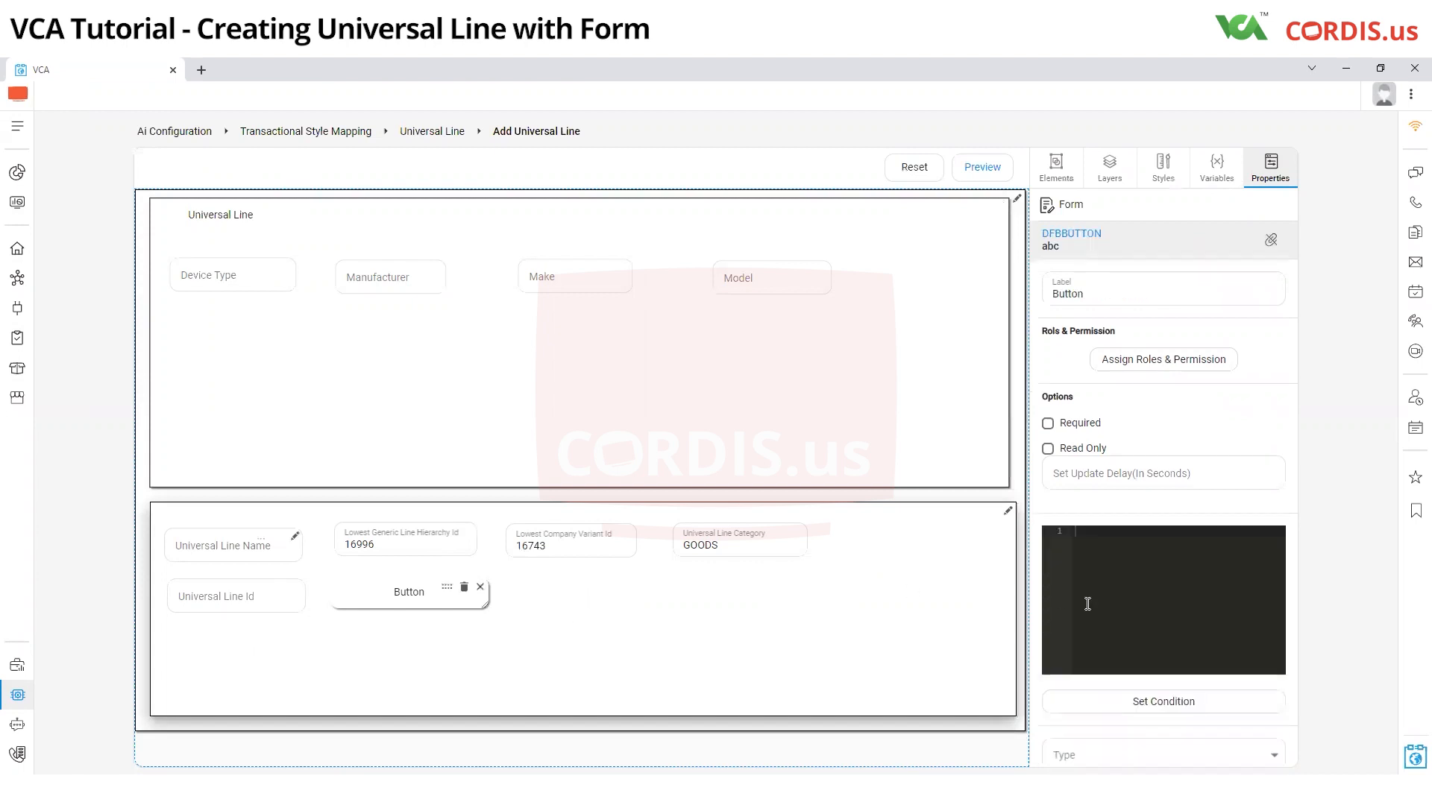
pyautogui.scroll(-1, 1088, 605)
pyautogui.scroll(-5, 1088, 604)
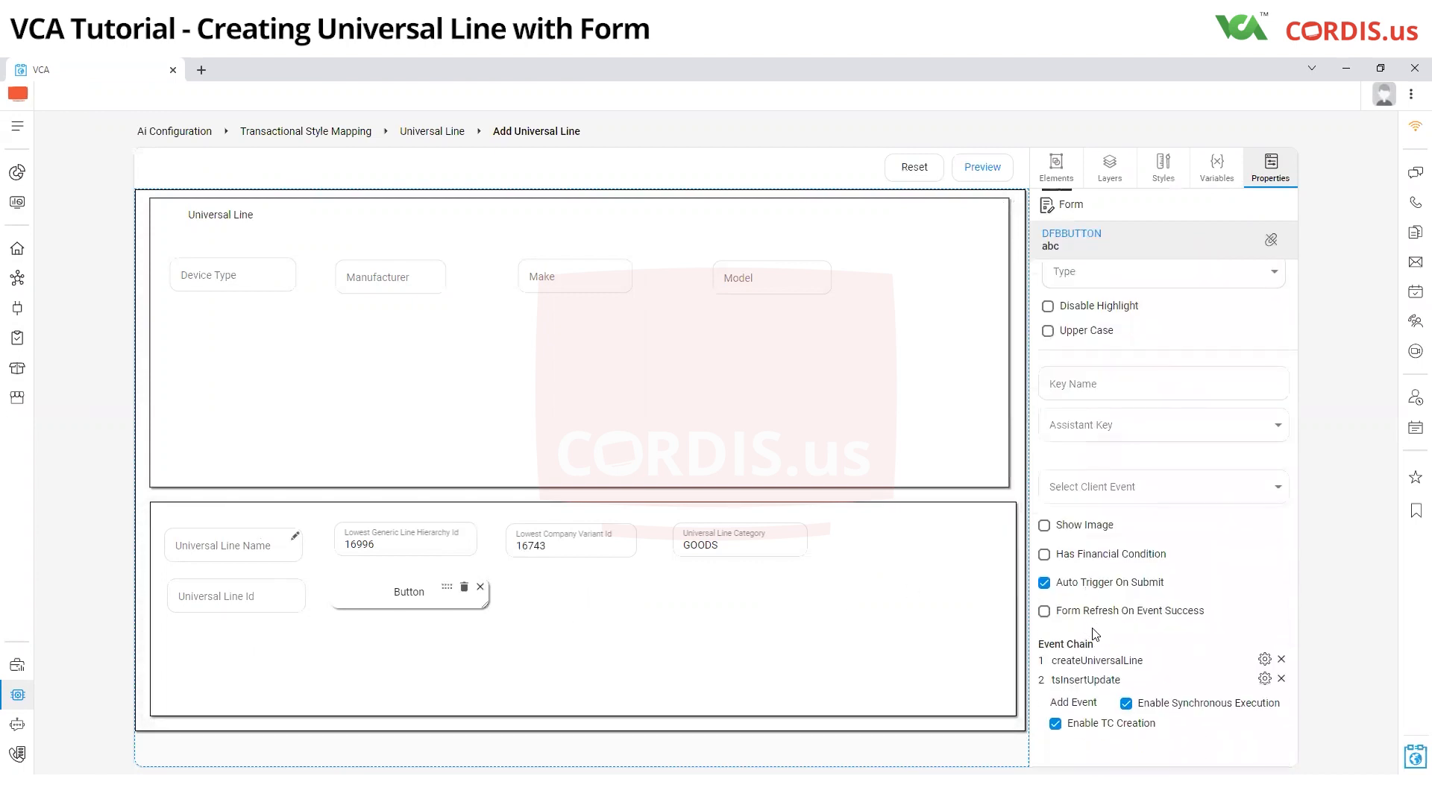
# Step: Browse the events available to add to the button's event chain and dismiss the list without choosing one
pyautogui.click(1074, 703)
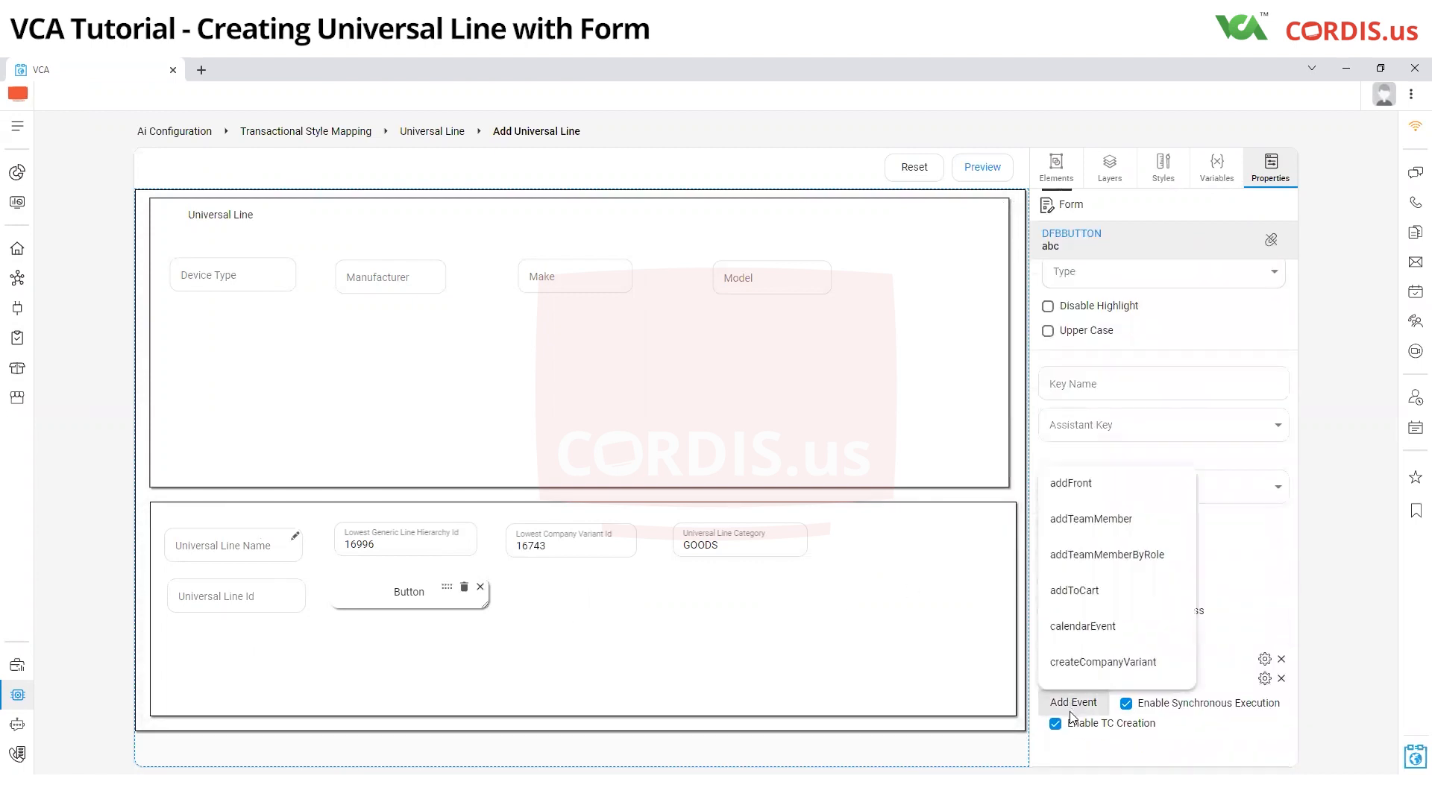
pyautogui.scroll(-5, 1078, 522)
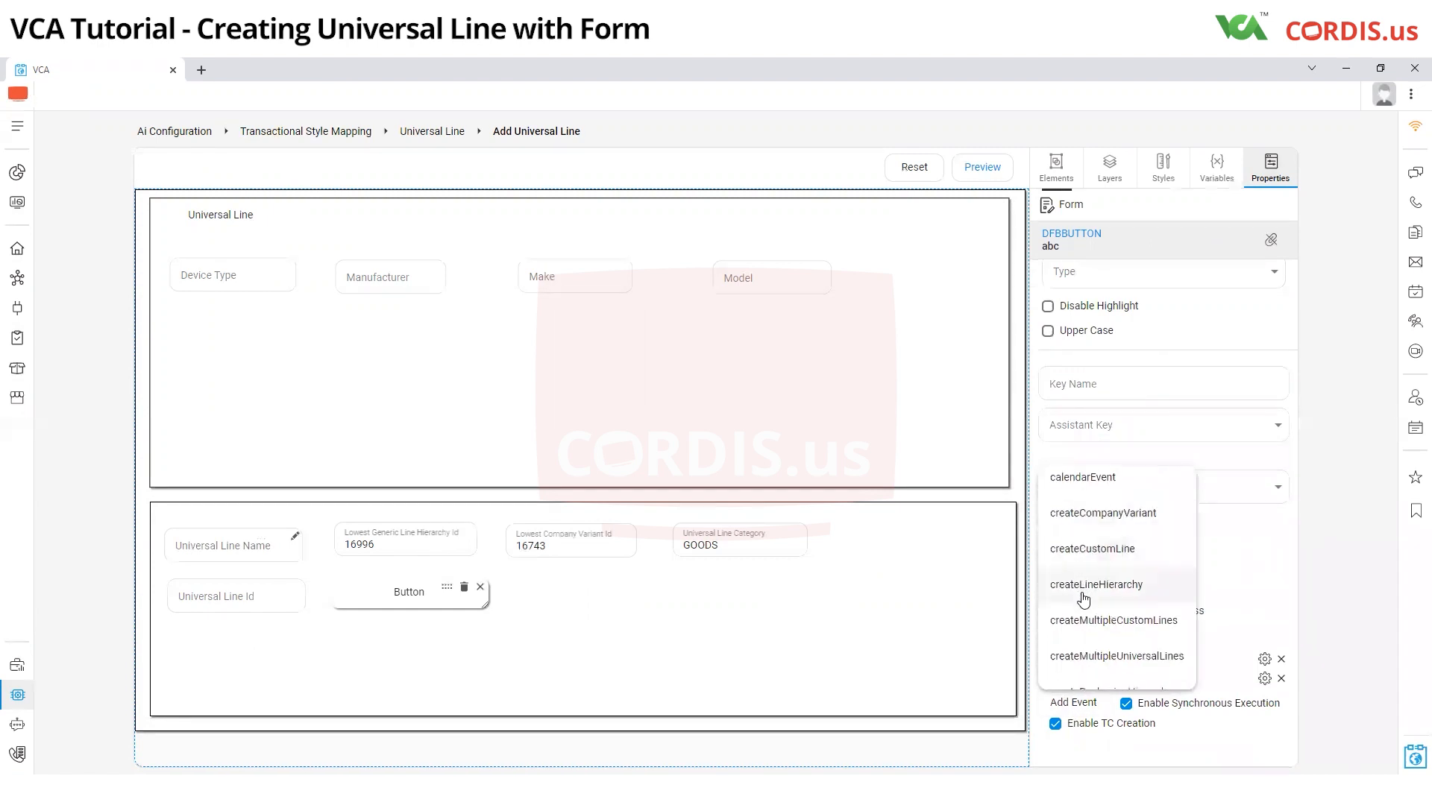
pyautogui.scroll(-4, 1079, 611)
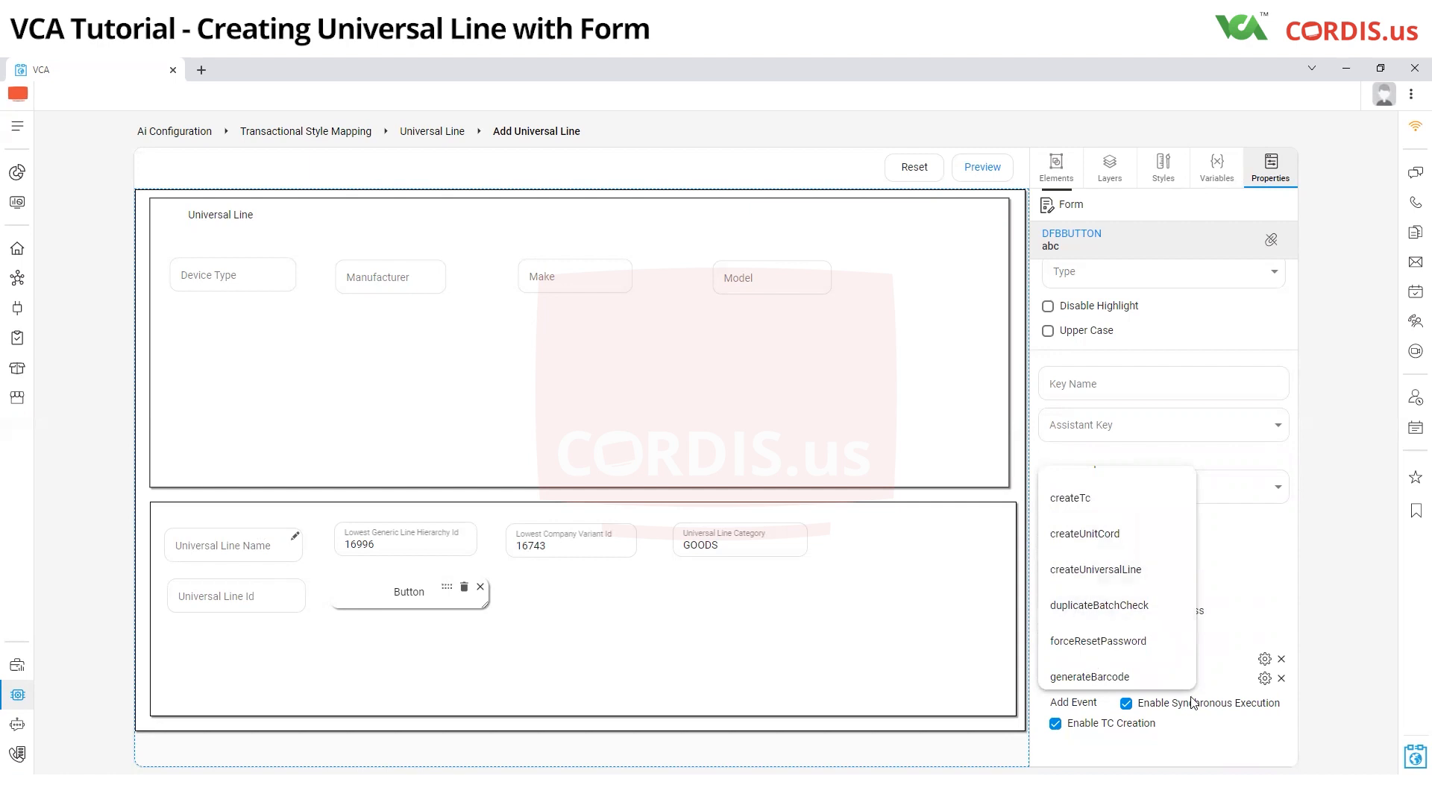
pyautogui.click(1217, 646)
pyautogui.click(1074, 703)
pyautogui.scroll(-3, 1079, 642)
pyautogui.scroll(-10, 1079, 653)
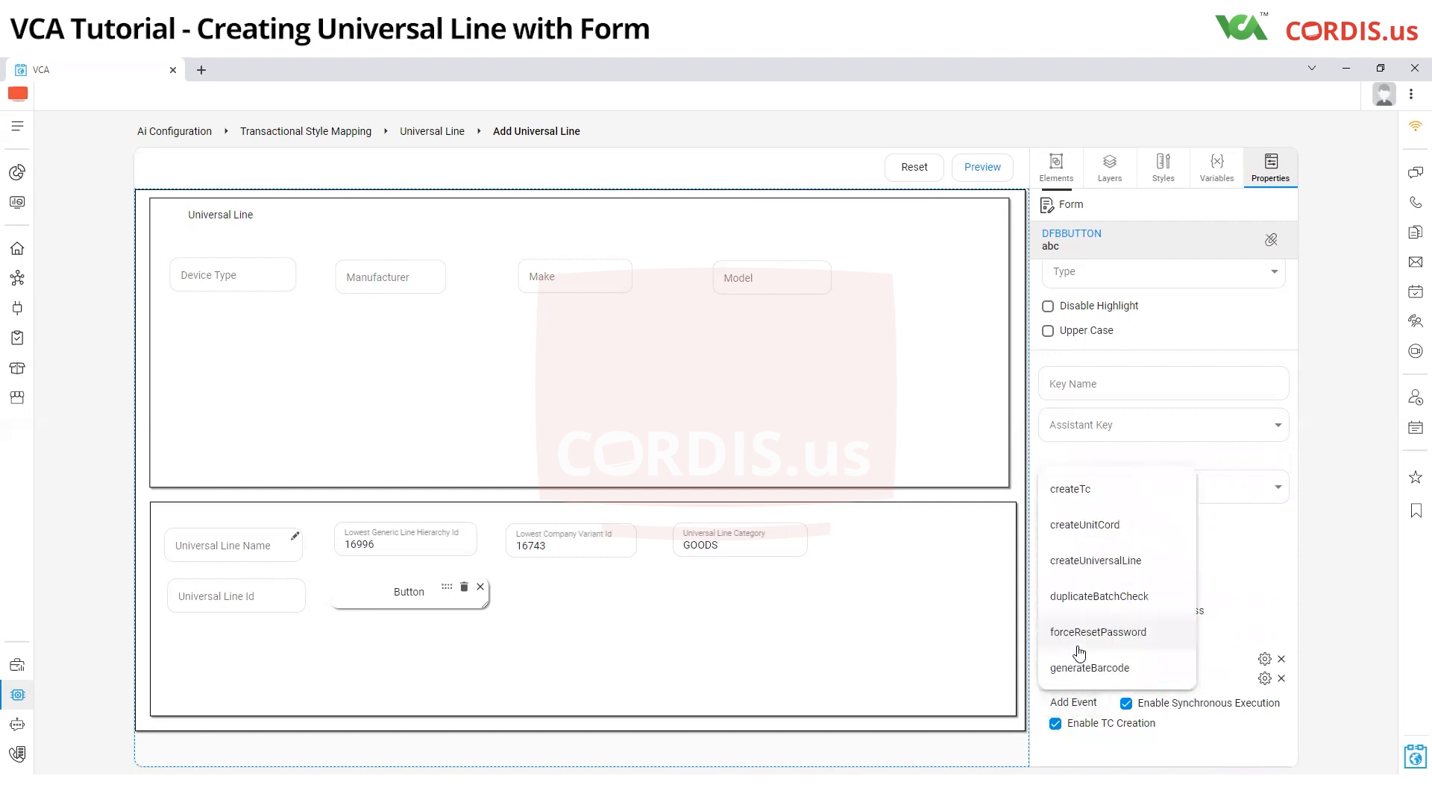
pyautogui.click(1098, 699)
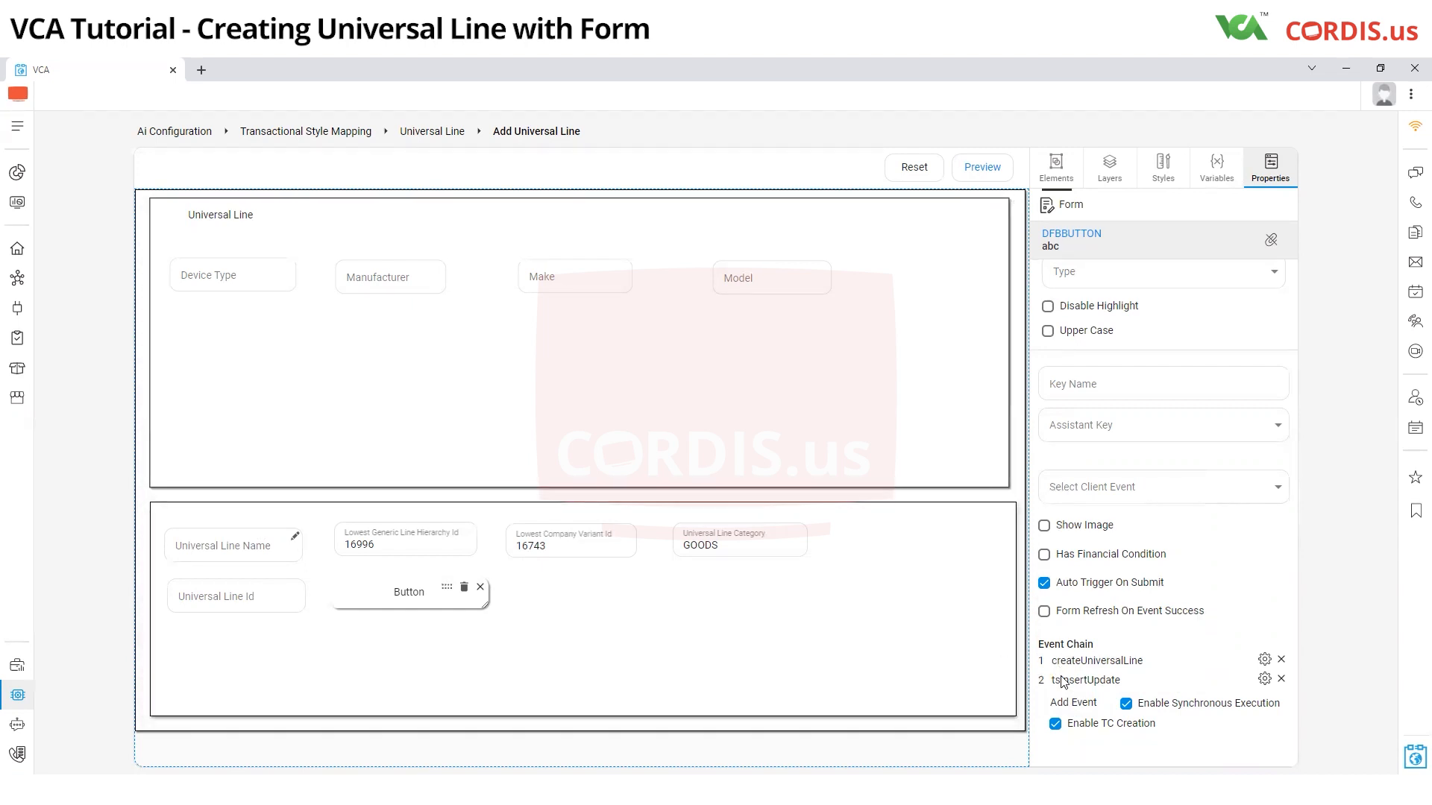
# Step: Review the input and output configuration mappings of the createUniversalLine event, saving the variable mapper each time
pyautogui.click(1265, 659)
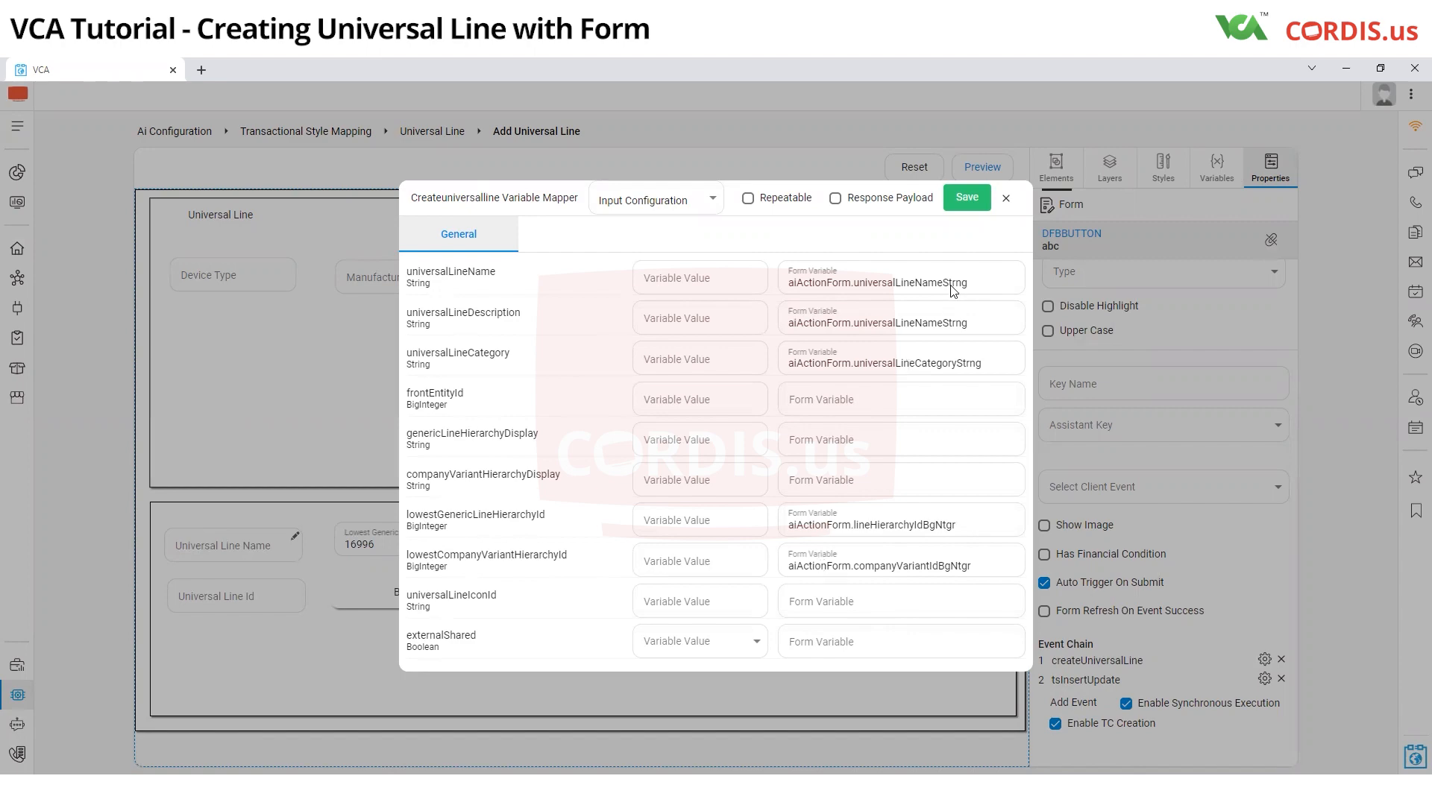
pyautogui.click(964, 199)
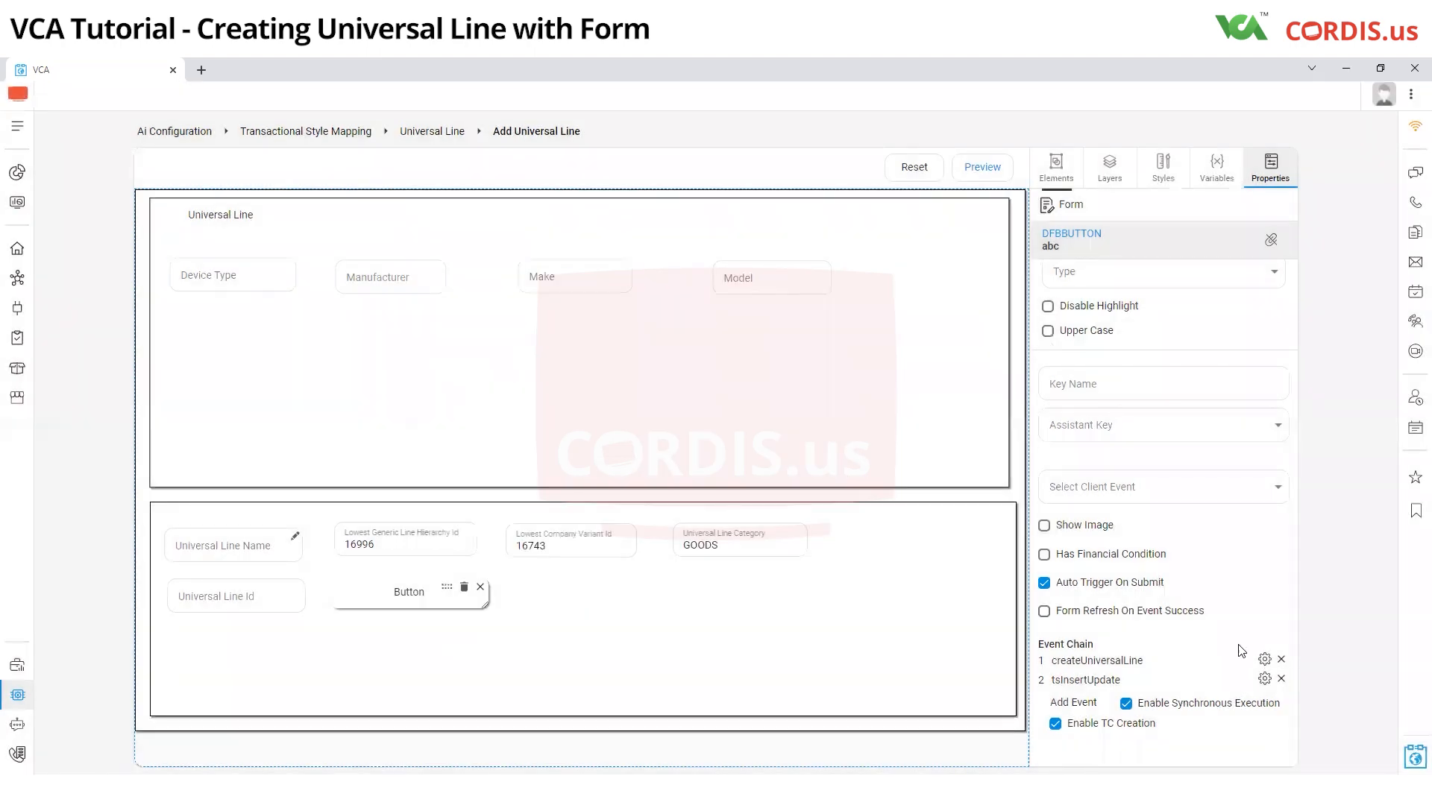
pyautogui.click(1264, 659)
pyautogui.click(656, 218)
pyautogui.click(656, 262)
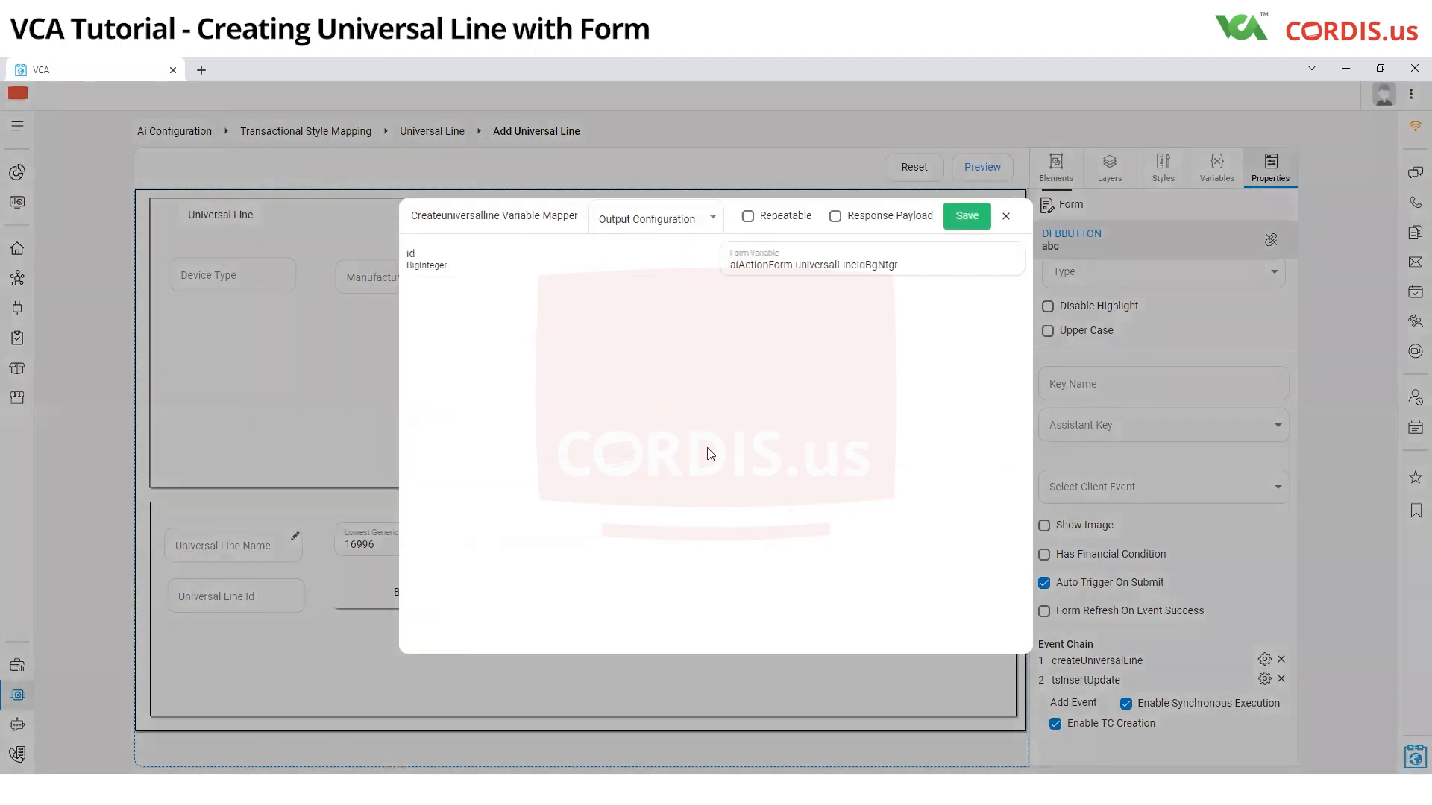
pyautogui.click(967, 216)
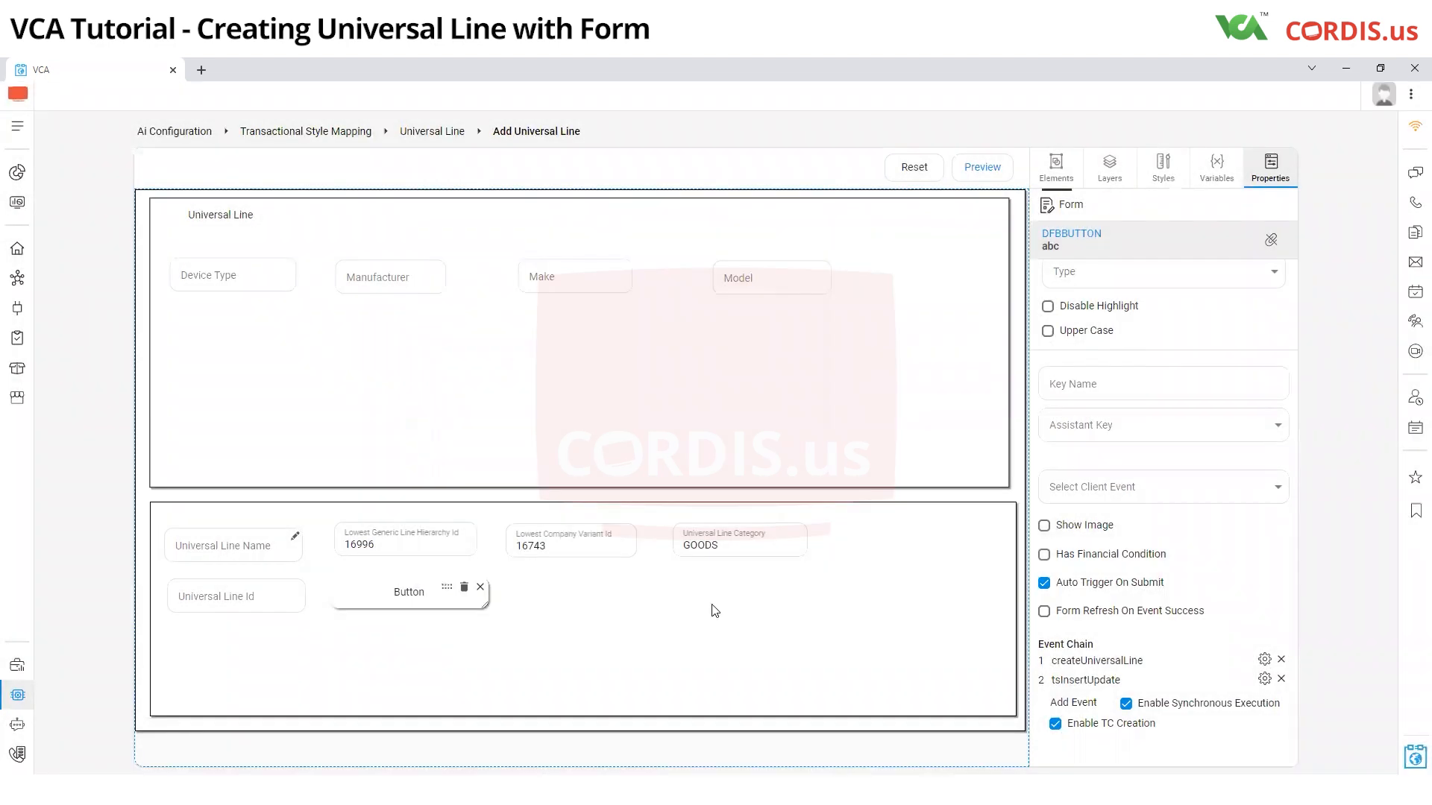
# Step: Preview the form, save it under the name Add Universal Line, and close the preview
pyautogui.click(971, 171)
pyautogui.click(1238, 137)
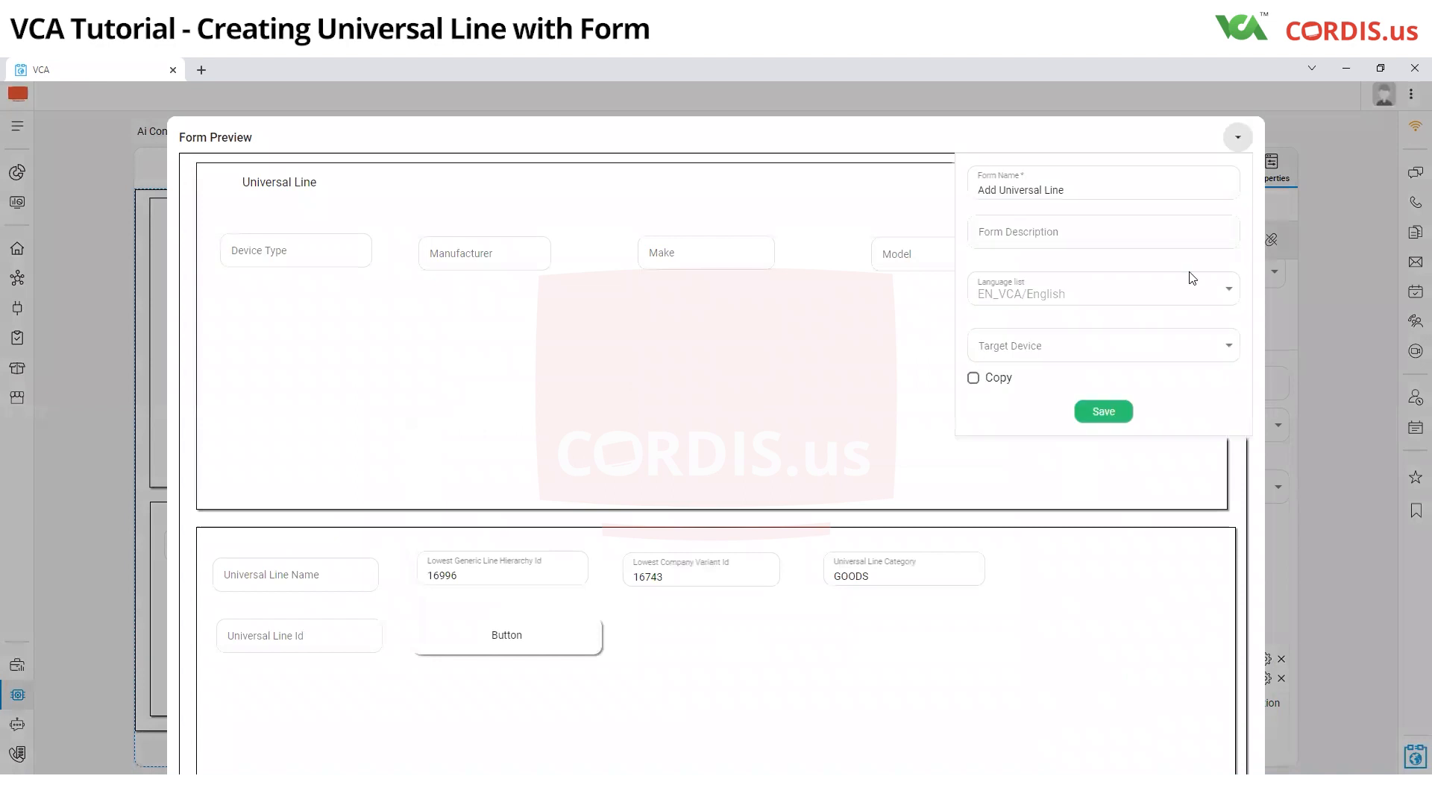
pyautogui.click(1114, 413)
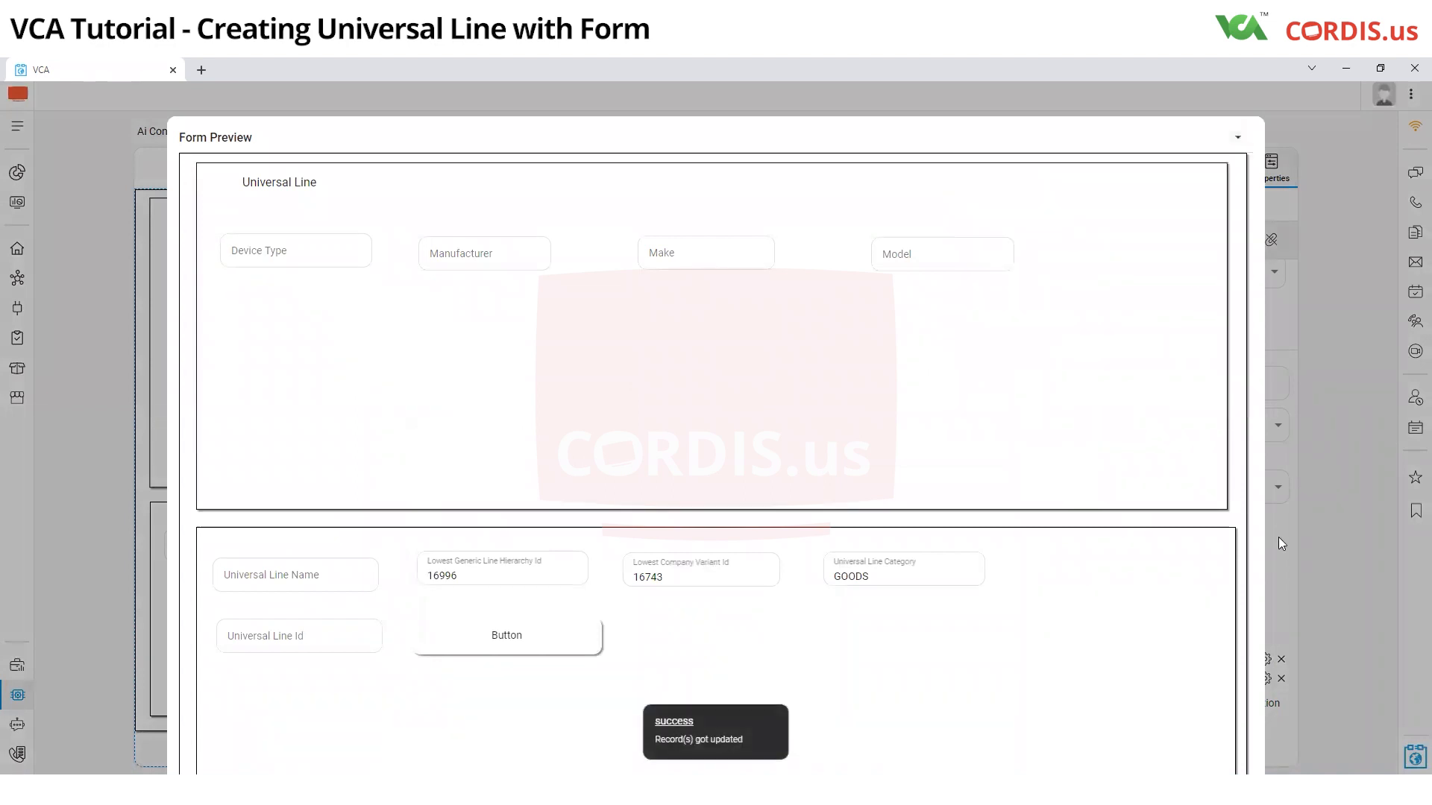
pyautogui.click(1279, 537)
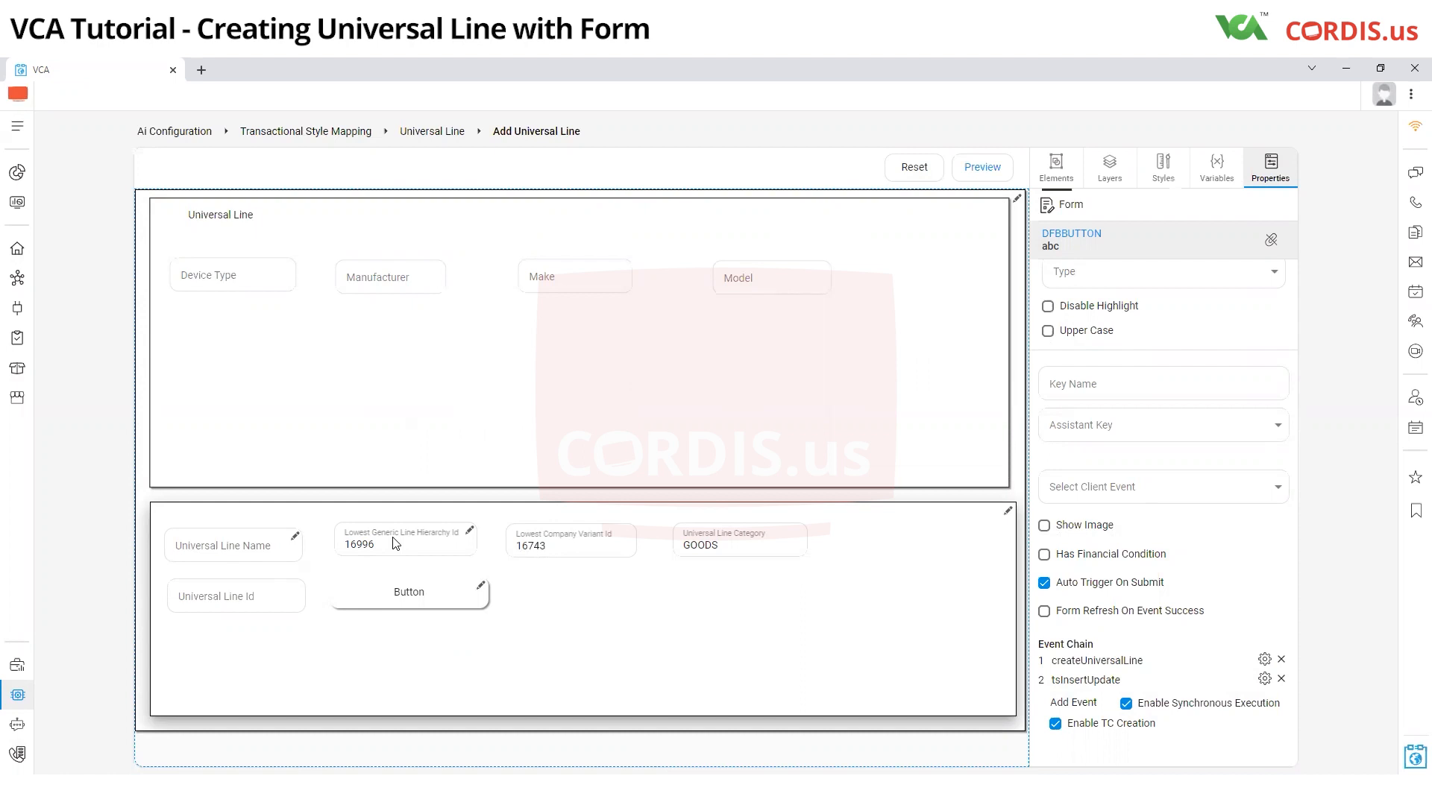
# Step: Start the Create Universal Line organisation action with device type Laptop, manufacturer Hp, make Vision and model 1233
pyautogui.click(17, 202)
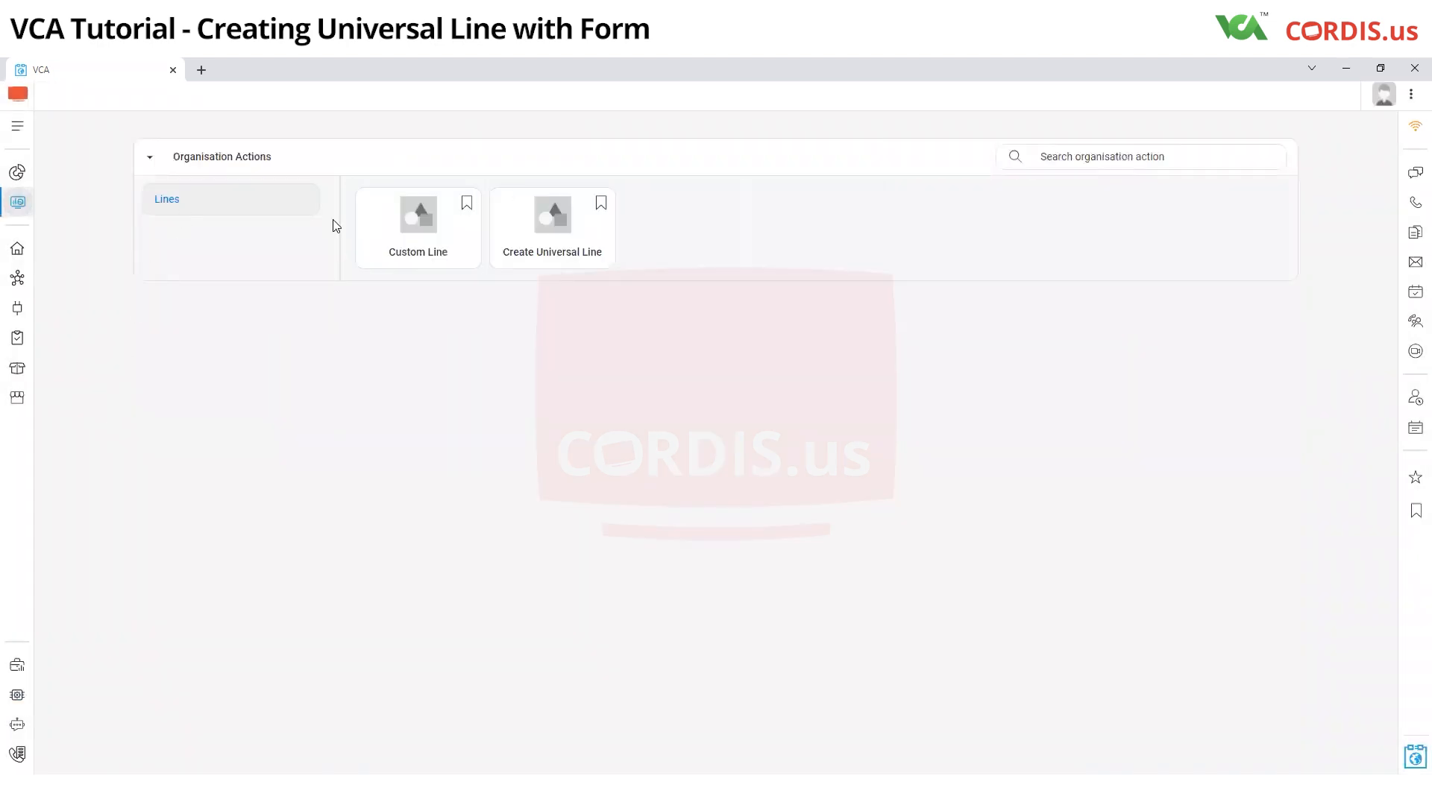
pyautogui.click(541, 242)
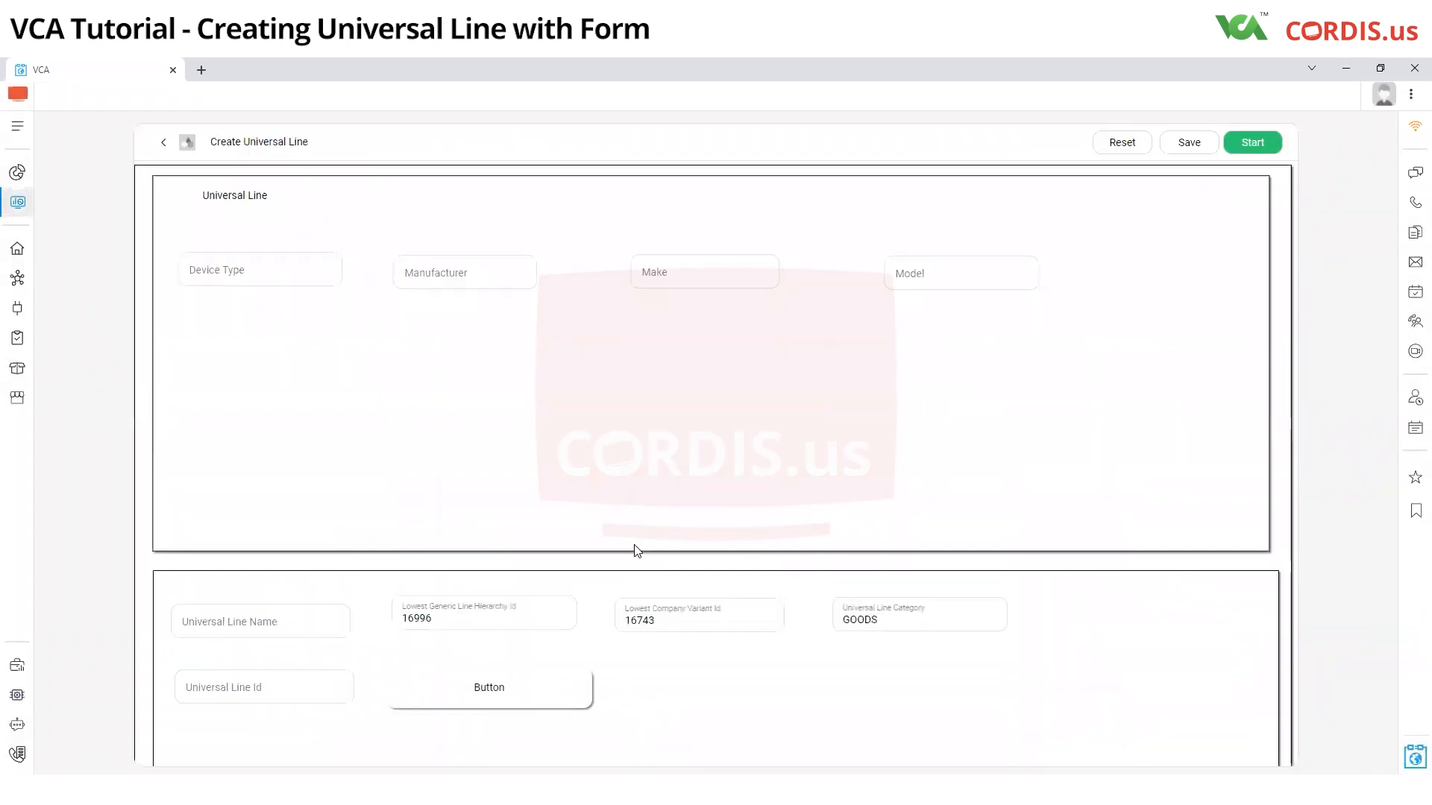
pyautogui.click(195, 275)
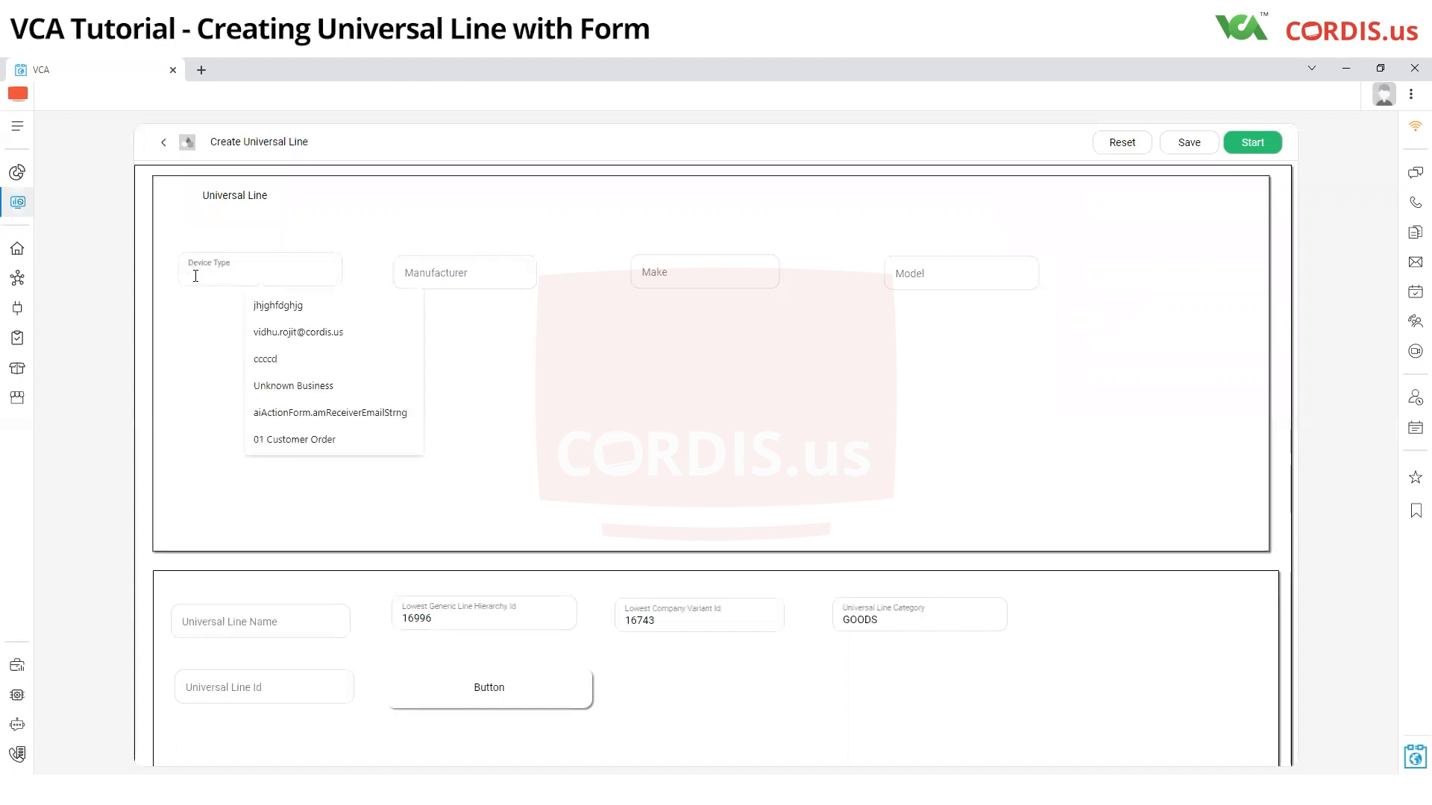
pyautogui.write('Laptop')
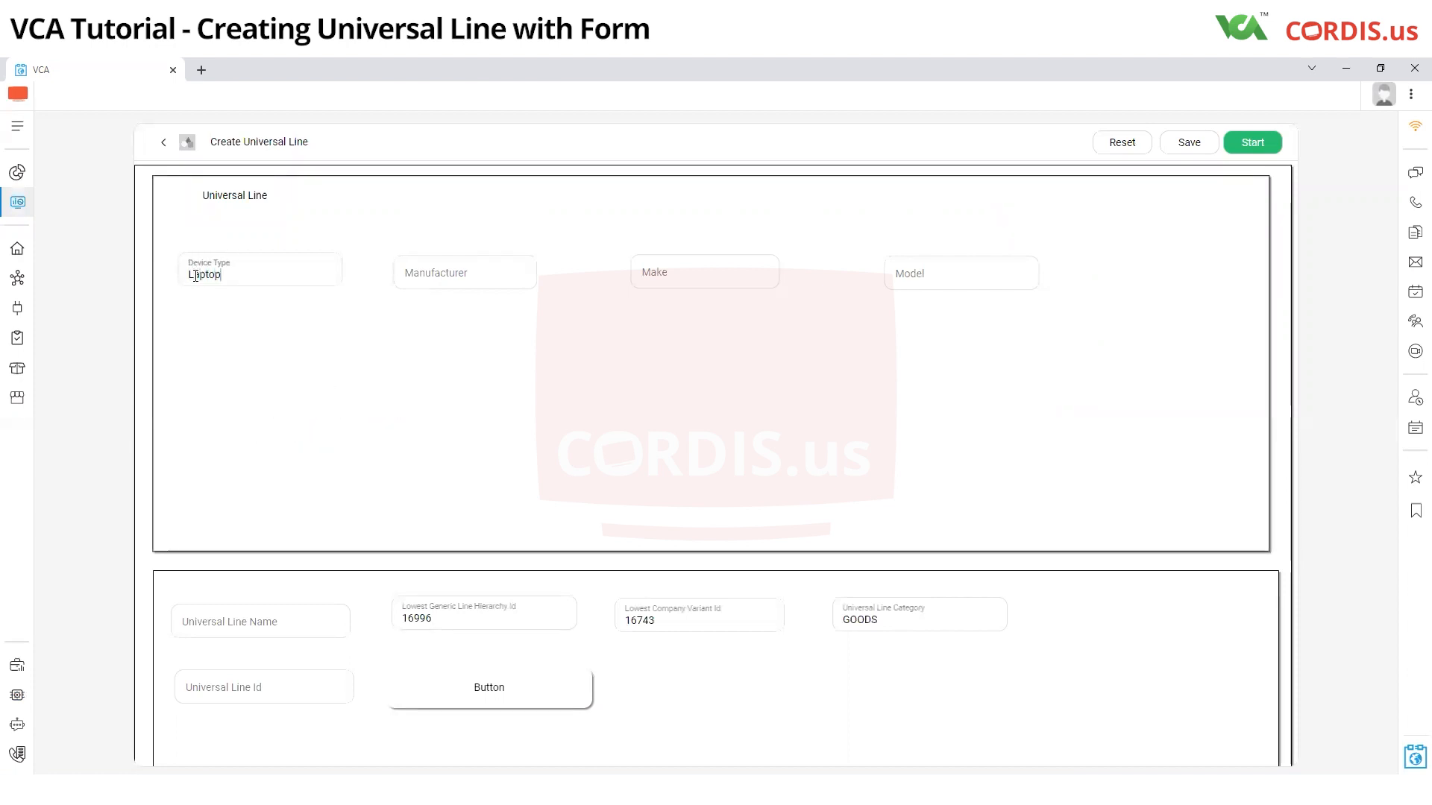
pyautogui.click(498, 273)
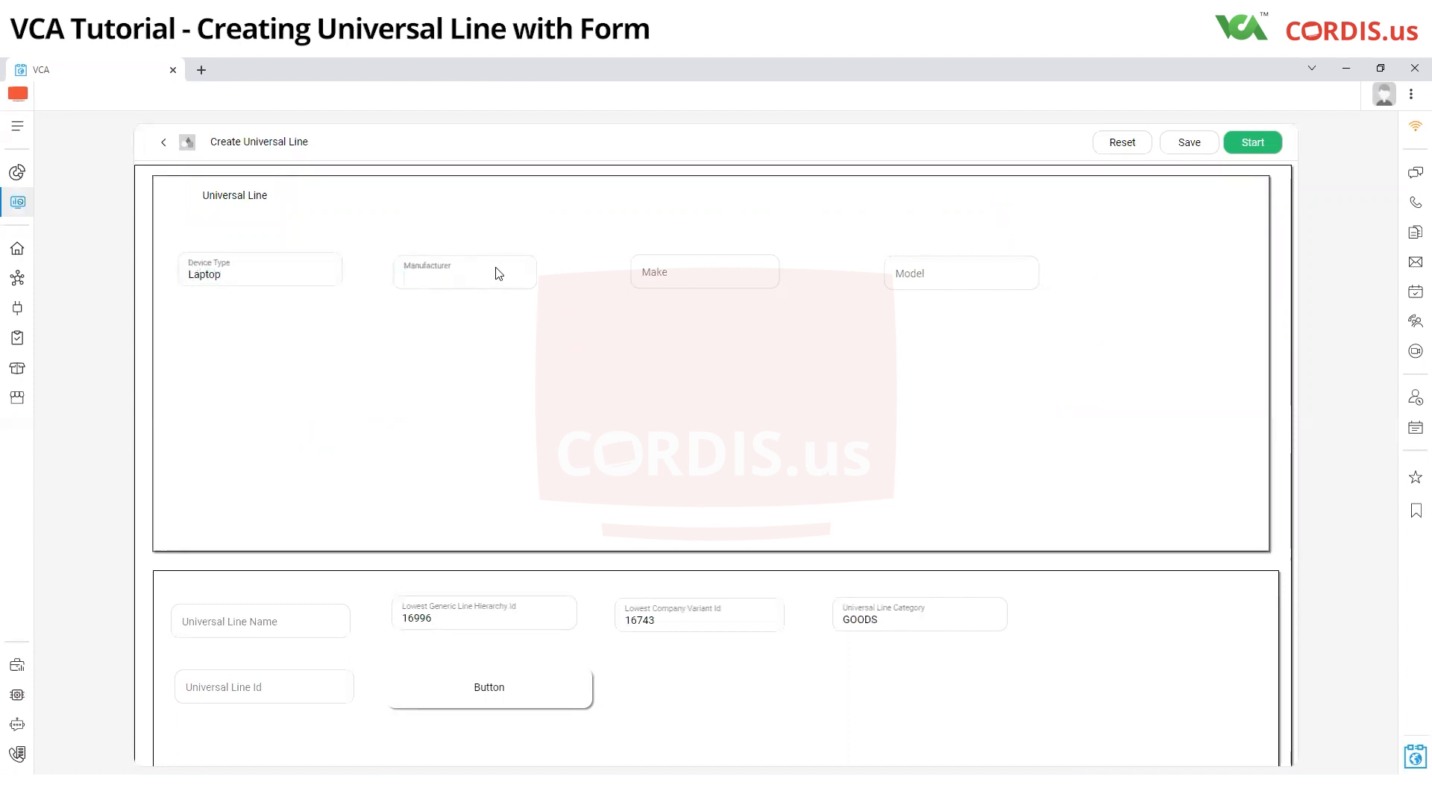
pyautogui.write('H')
pyautogui.write('Vision')
pyautogui.click(930, 282)
pyautogui.write('1233')
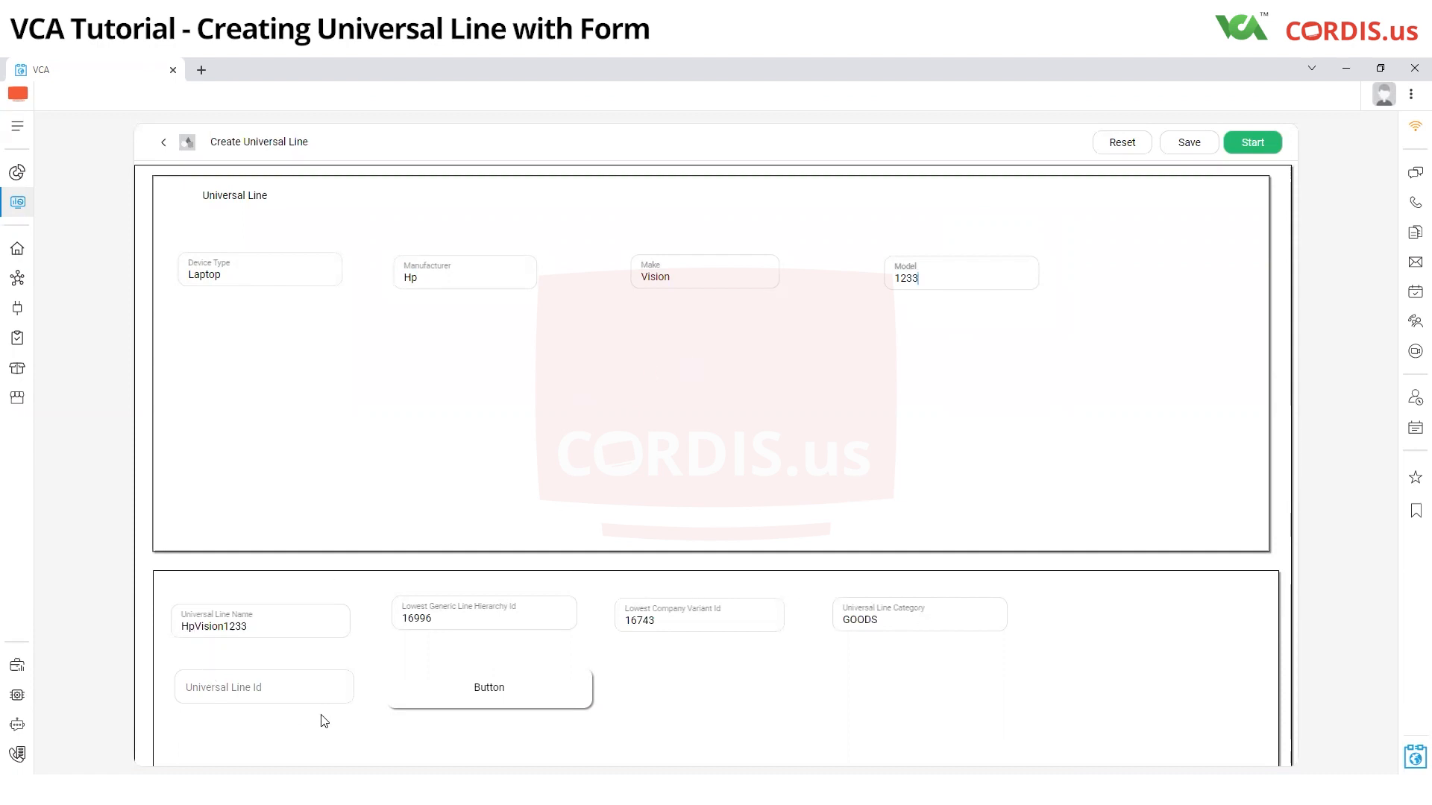
pyautogui.click(1266, 145)
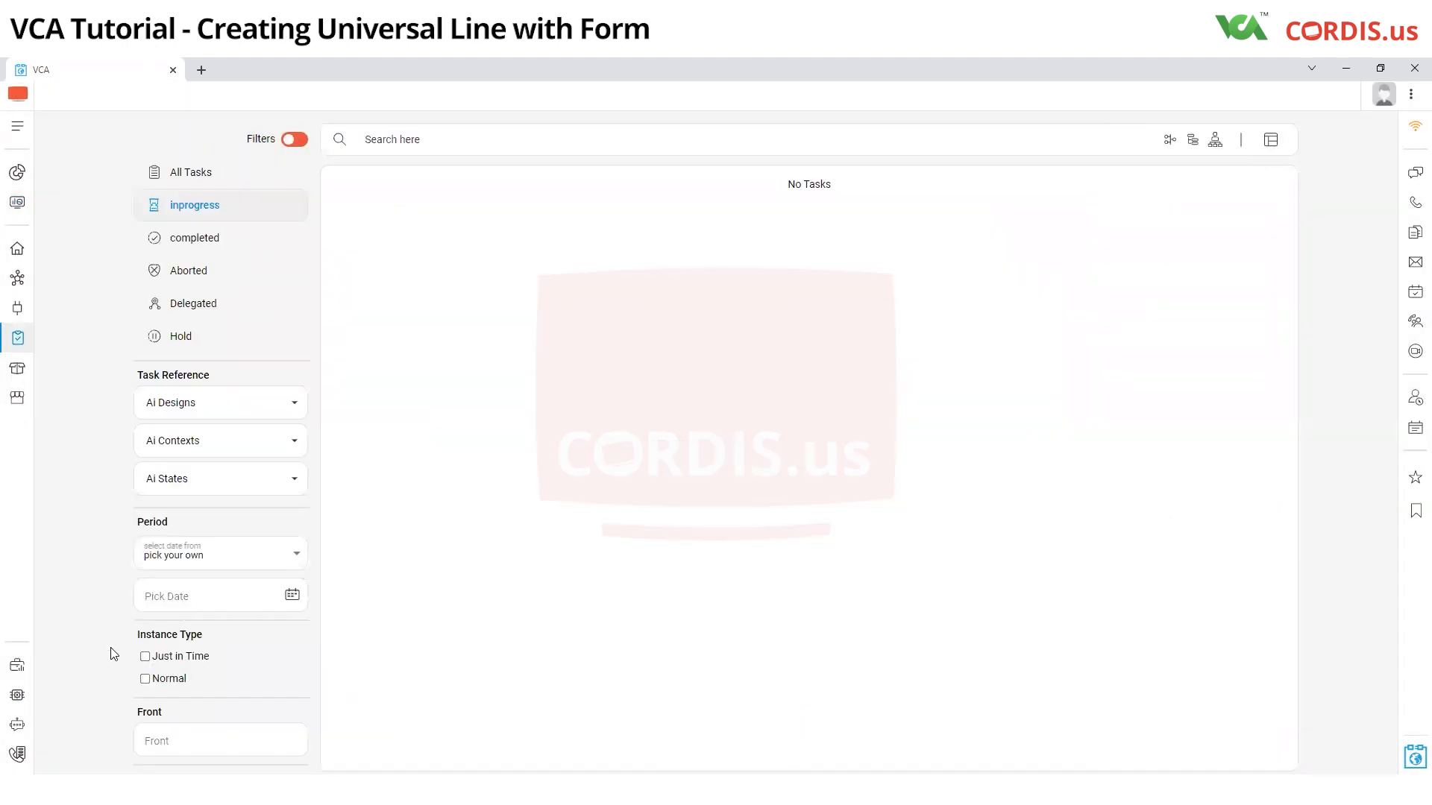
# Step: Check for the new line among the universal lines in the Attributes & Config area of Ai Configuration
pyautogui.click(17, 695)
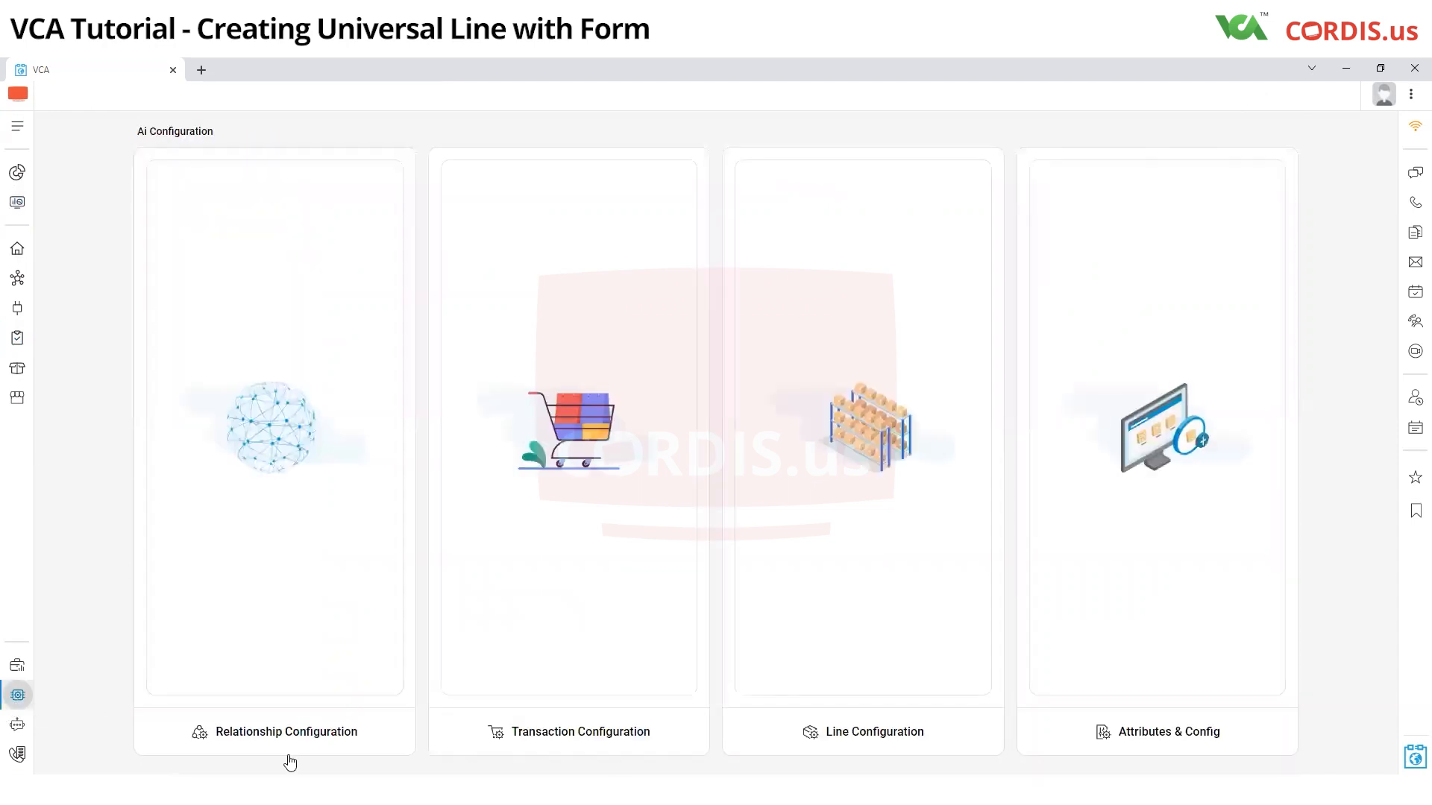
pyautogui.click(1115, 727)
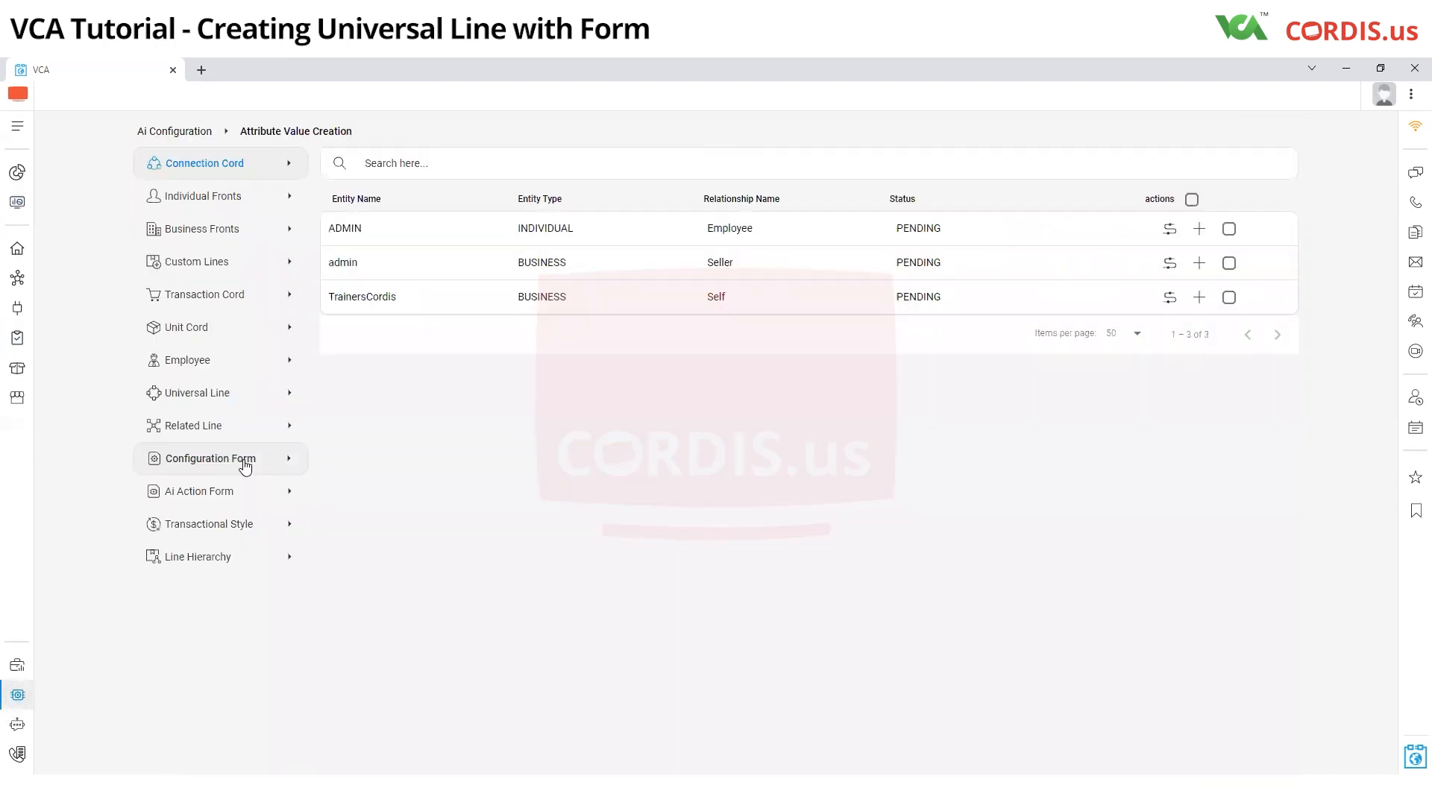
pyautogui.click(200, 393)
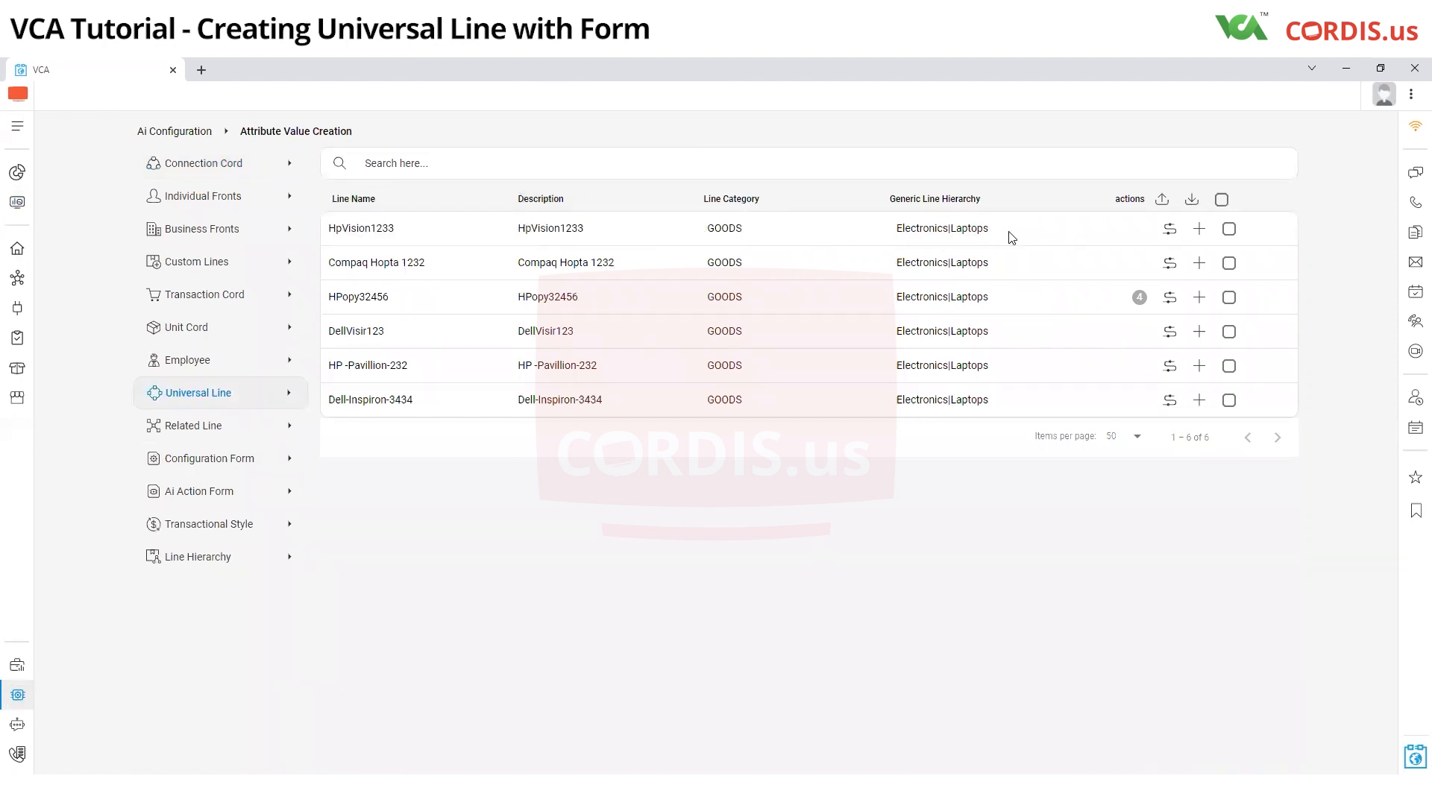
# Step: Attach the variables deviceTypeStrng, deviceMakeStrng, deviceManufacturerStrng and deviceModelStrng to the universal line HpVision1233 and save
pyautogui.click(1170, 229)
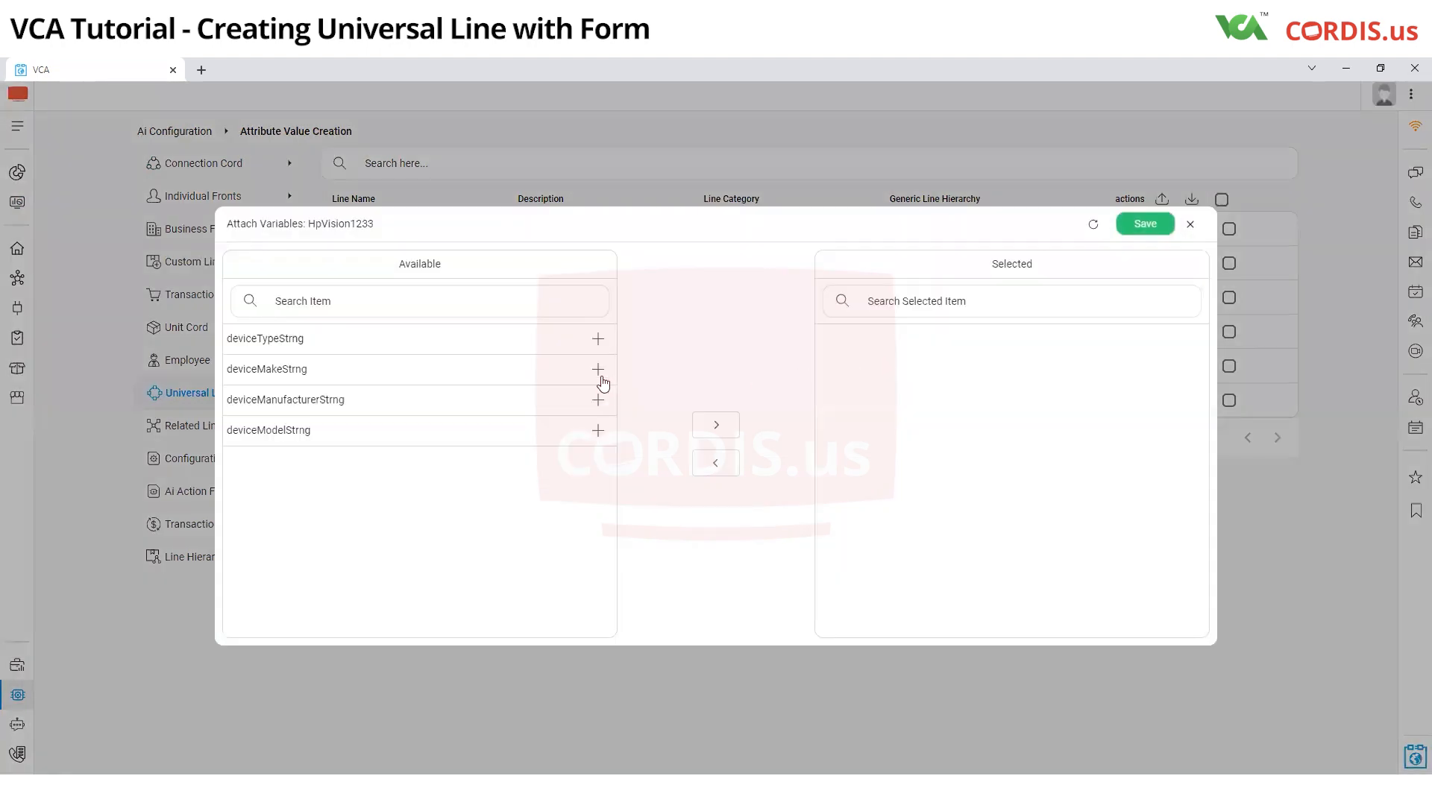
pyautogui.click(597, 338)
pyautogui.click(597, 339)
pyautogui.click(597, 339)
pyautogui.click(597, 338)
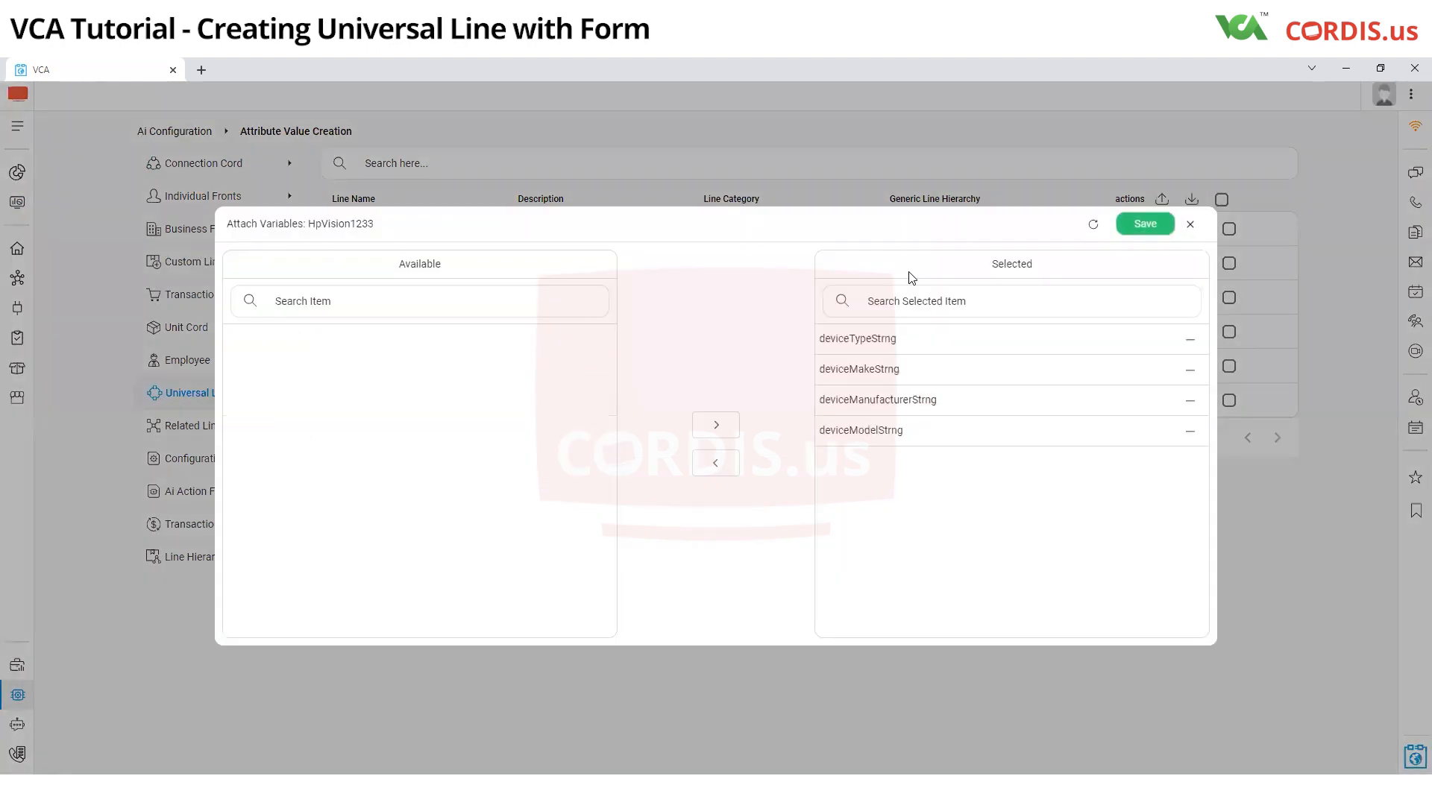
pyautogui.click(1156, 224)
# Step: Go through HpVision1233's device type, make, manufacturer and model single variables, save them, and collapse the line's details
pyautogui.click(1139, 229)
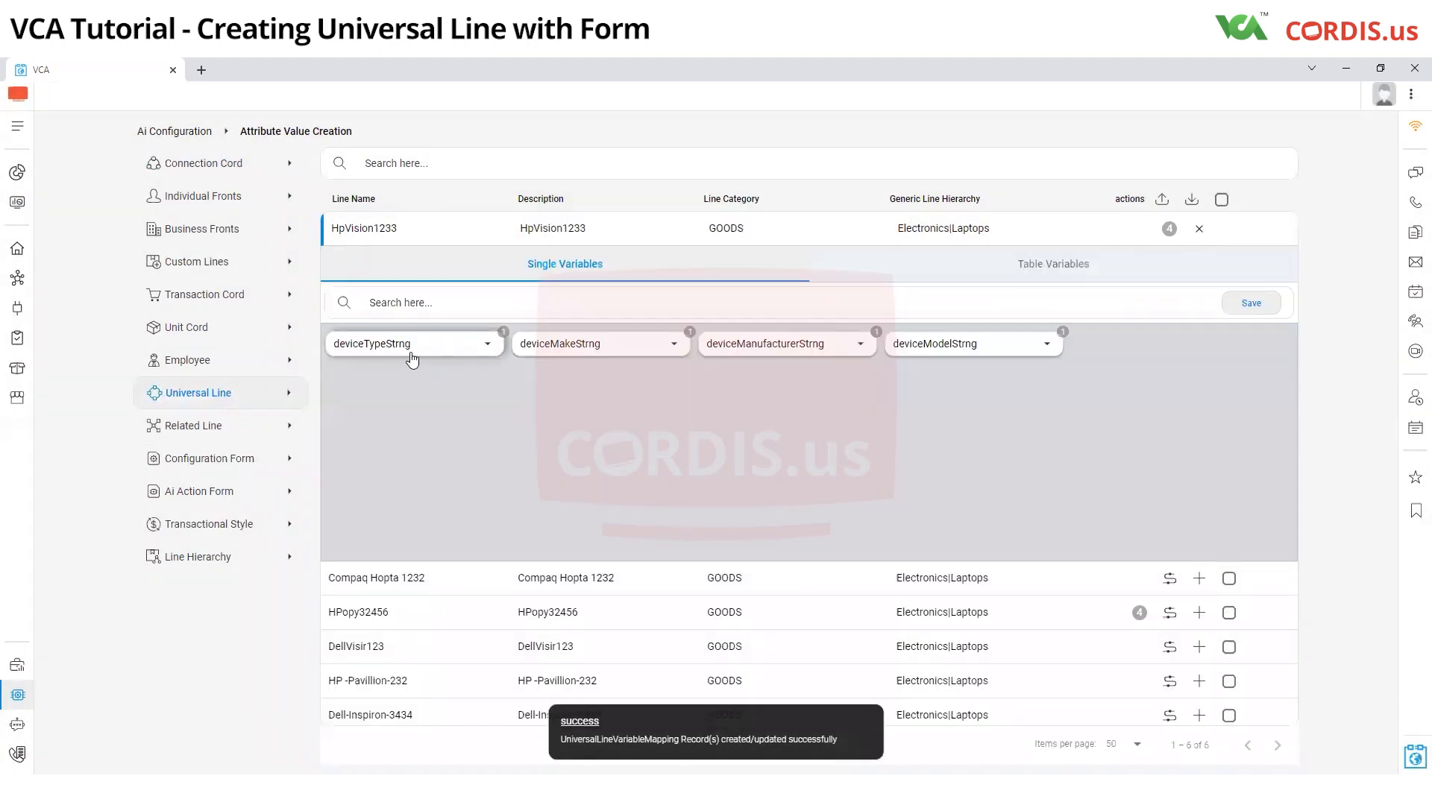
pyautogui.click(411, 358)
pyautogui.click(561, 340)
pyautogui.click(561, 339)
pyautogui.click(791, 345)
pyautogui.click(795, 351)
pyautogui.click(917, 351)
pyautogui.click(936, 351)
pyautogui.click(977, 473)
pyautogui.click(1257, 305)
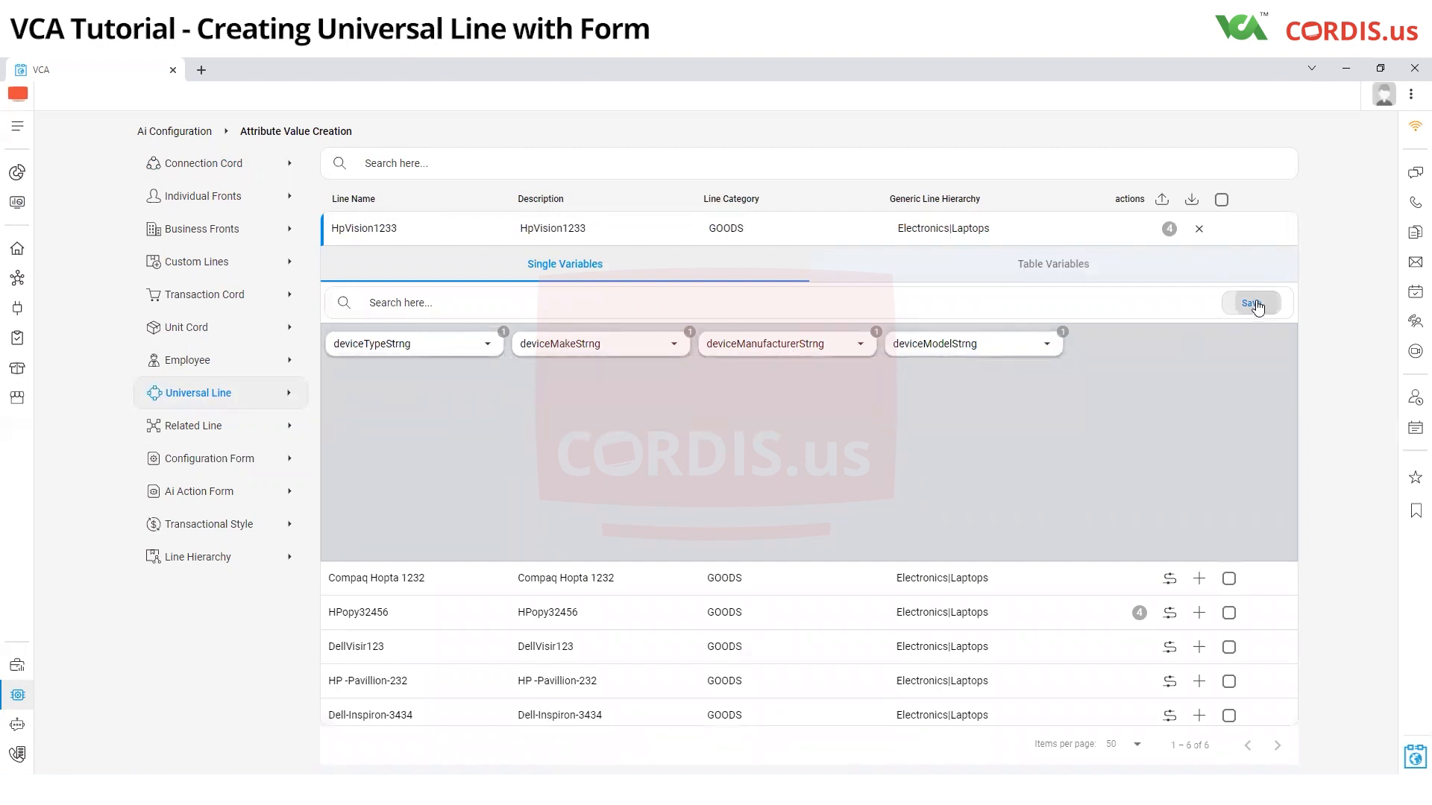
pyautogui.click(1199, 228)
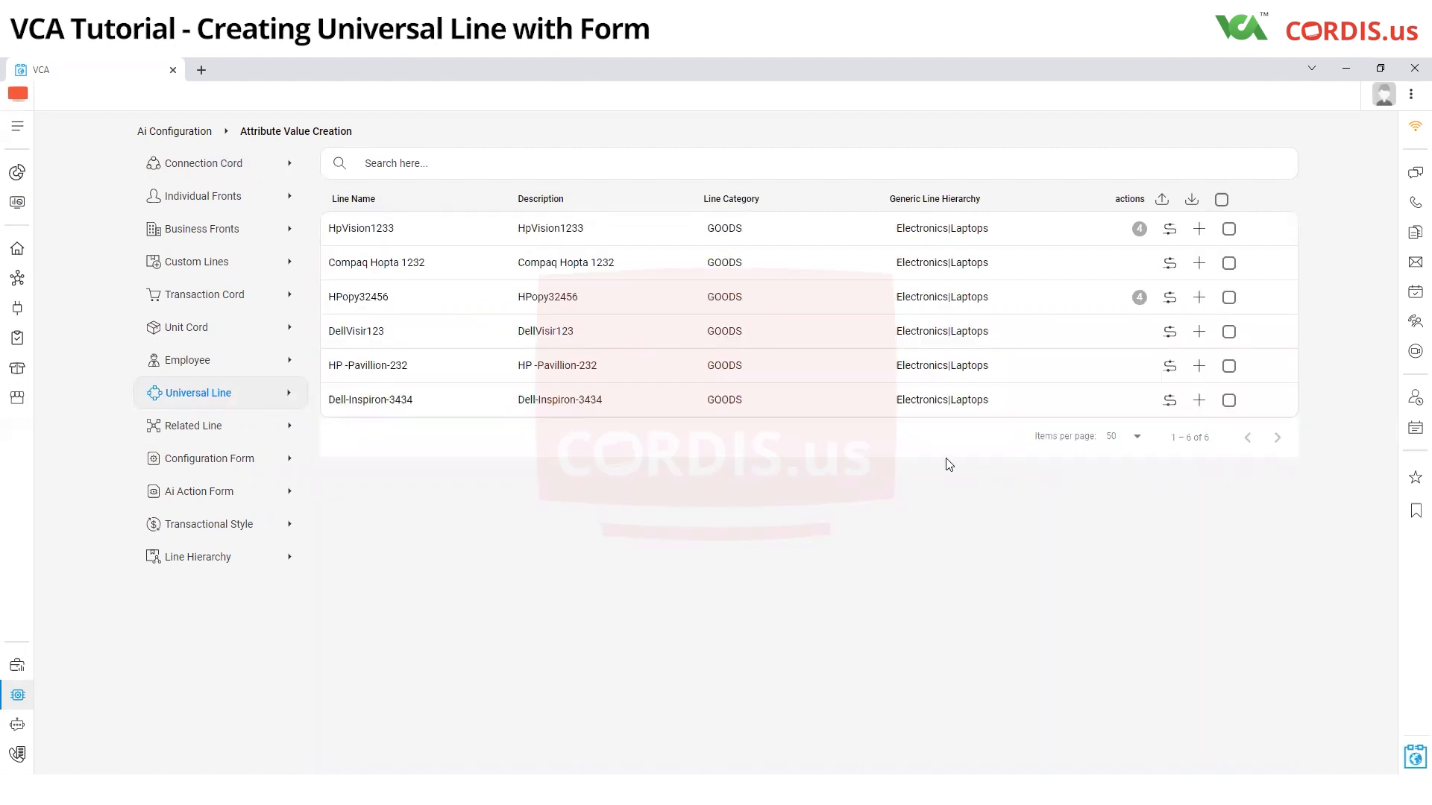